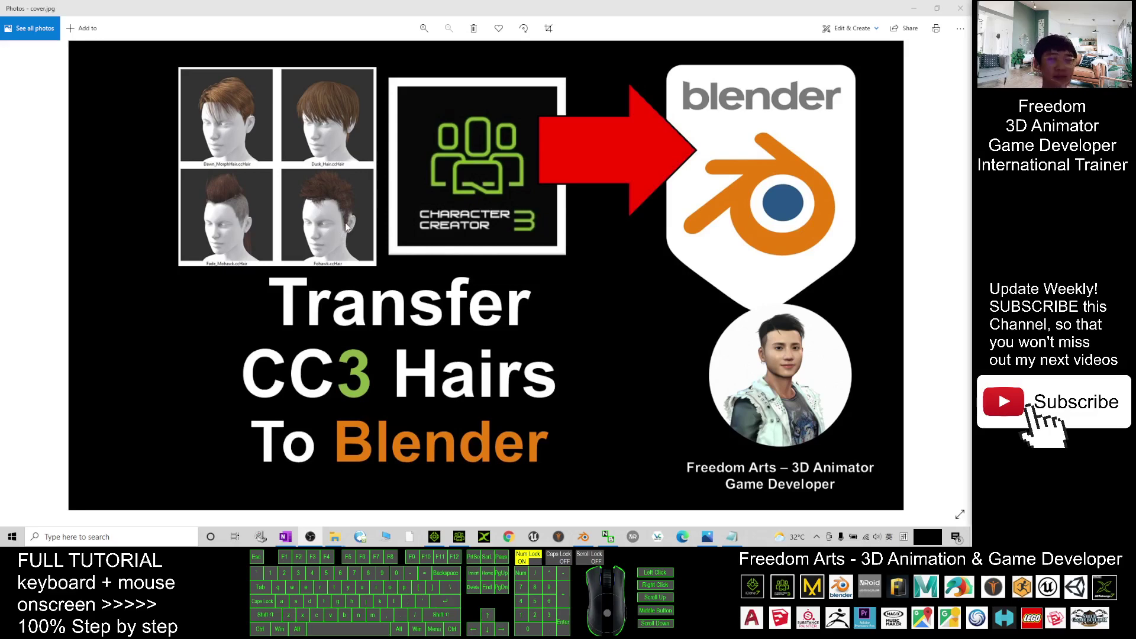
Switch to Character Creator 3 and apply the _T Pose from the Motion templates to the female avatar.
left_click(460, 536)
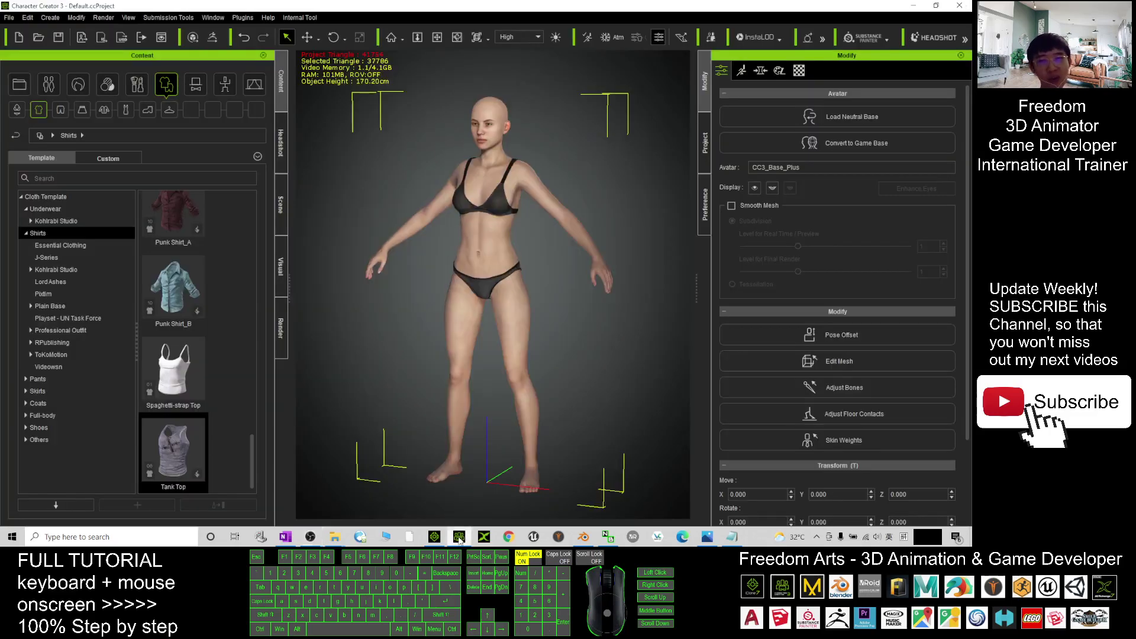
scroll(512, 167, "up", 1)
left_click(19, 84)
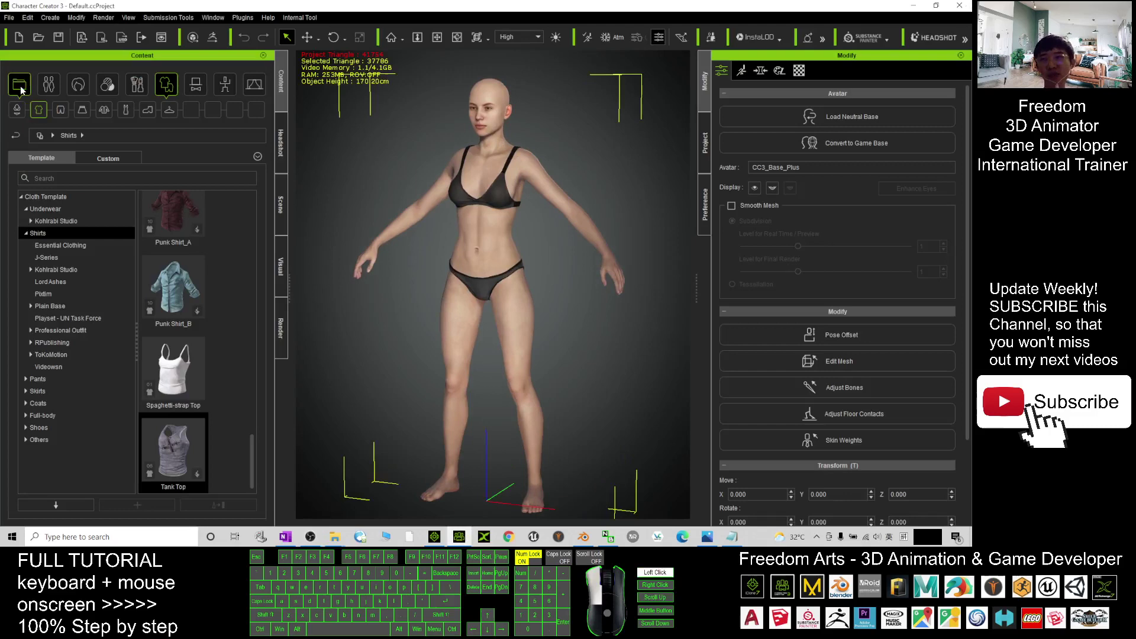
scroll(530, 119, "up", 3)
scroll(530, 119, "up", 2)
key("x")
left_click_drag(529, 119, 502, 335)
scroll(503, 450, "up", 4)
key("x")
scroll(501, 334, "down", 10)
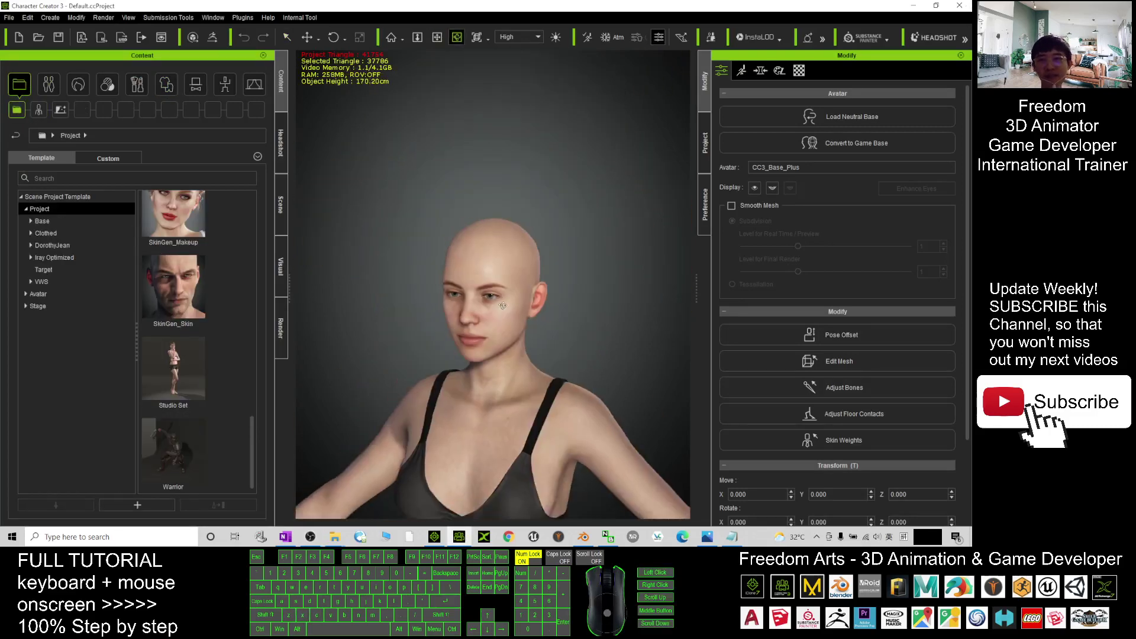
left_click(230, 85)
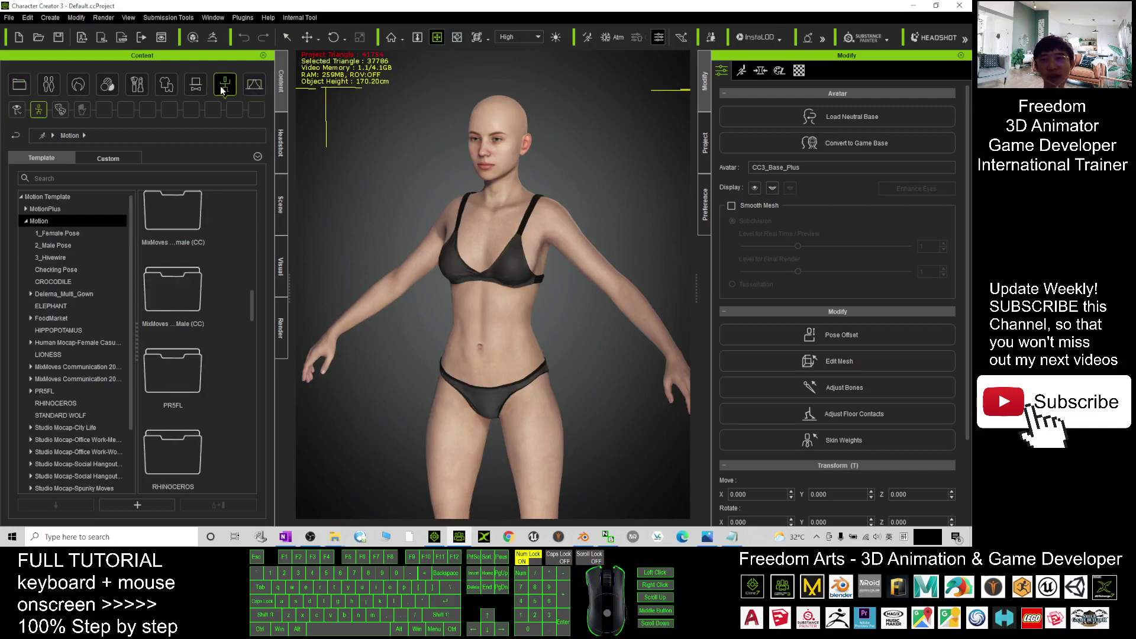
left_click_drag(250, 298, 259, 459)
left_click_drag(175, 358, 518, 343)
Apply the Dawn_MorphHair hairstyle from the CC legacy hair templates to the avatar.
scroll(500, 332, "up", 10)
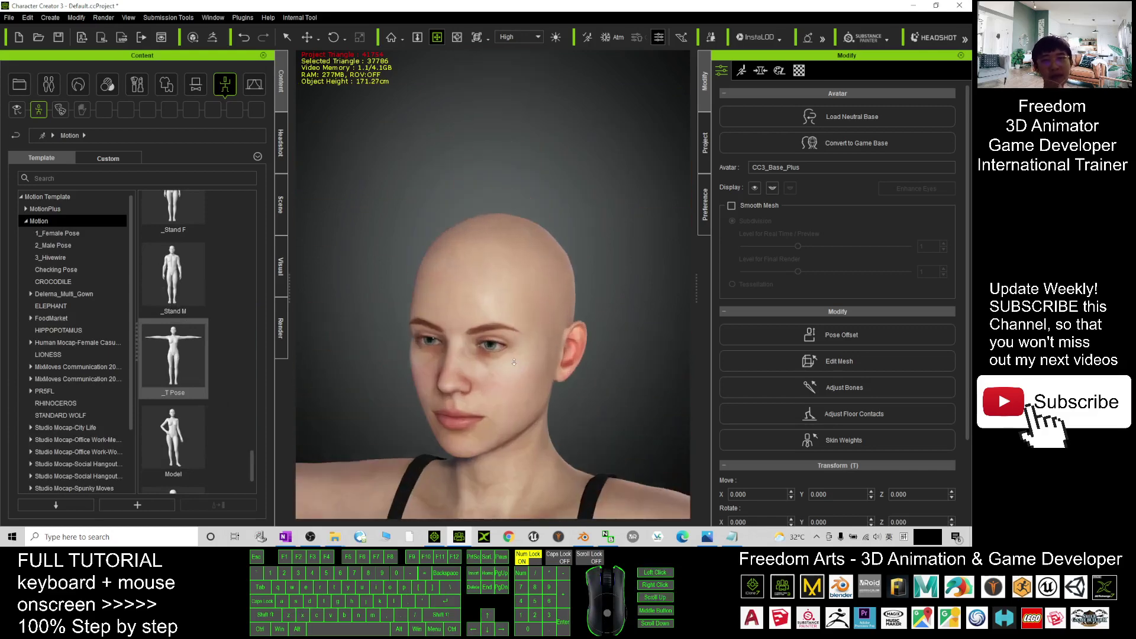
key("x")
left_click_drag(514, 362, 499, 299)
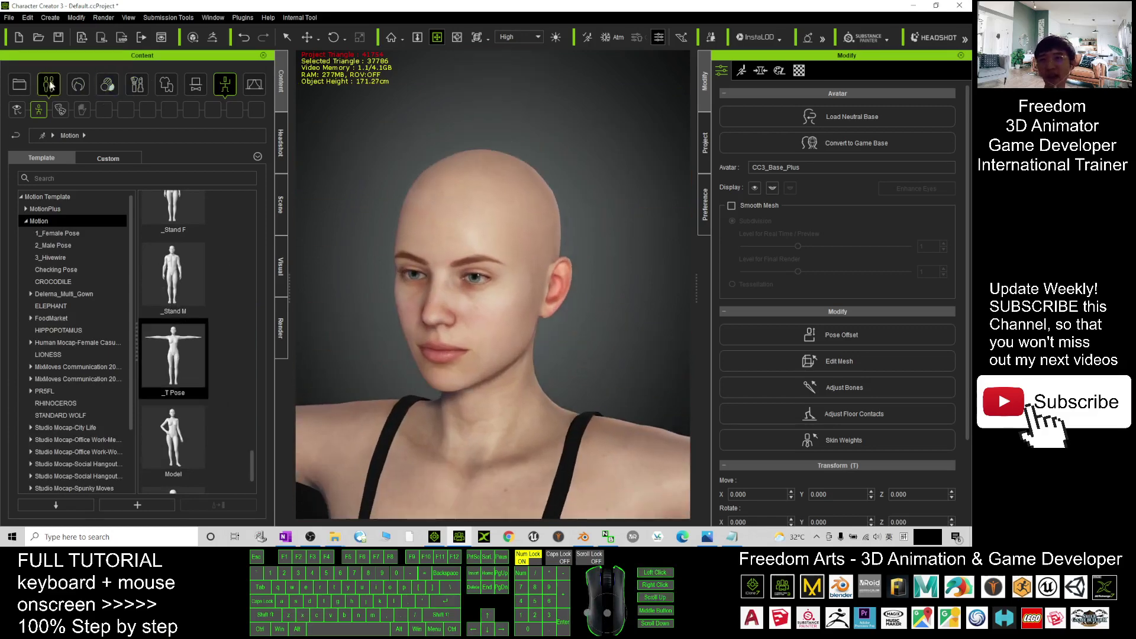
left_click(77, 84)
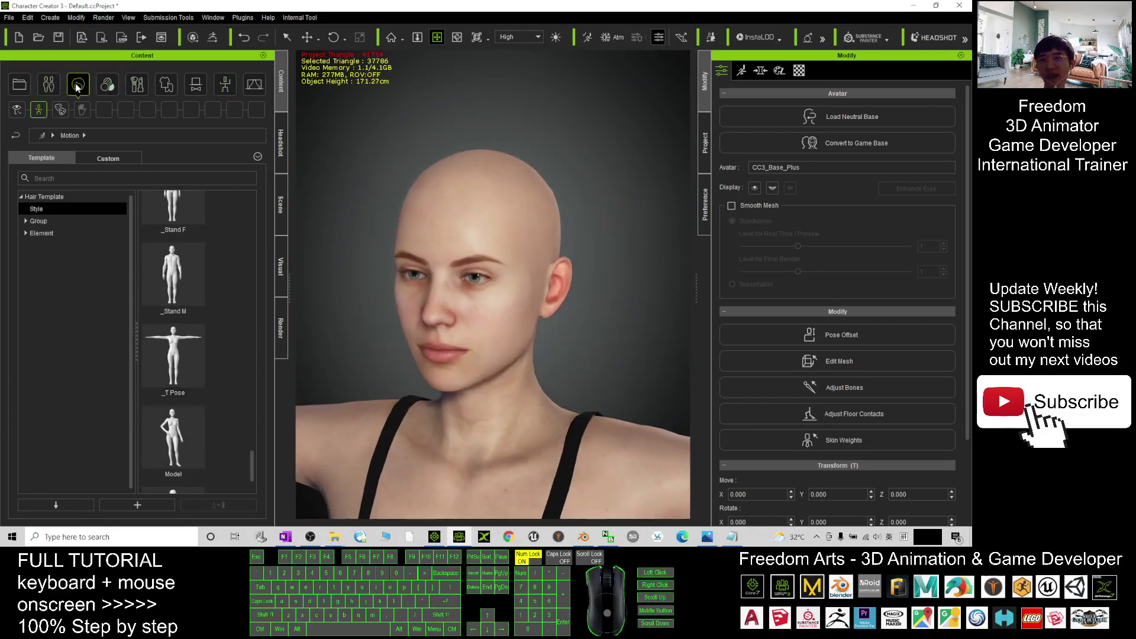
left_click(29, 222)
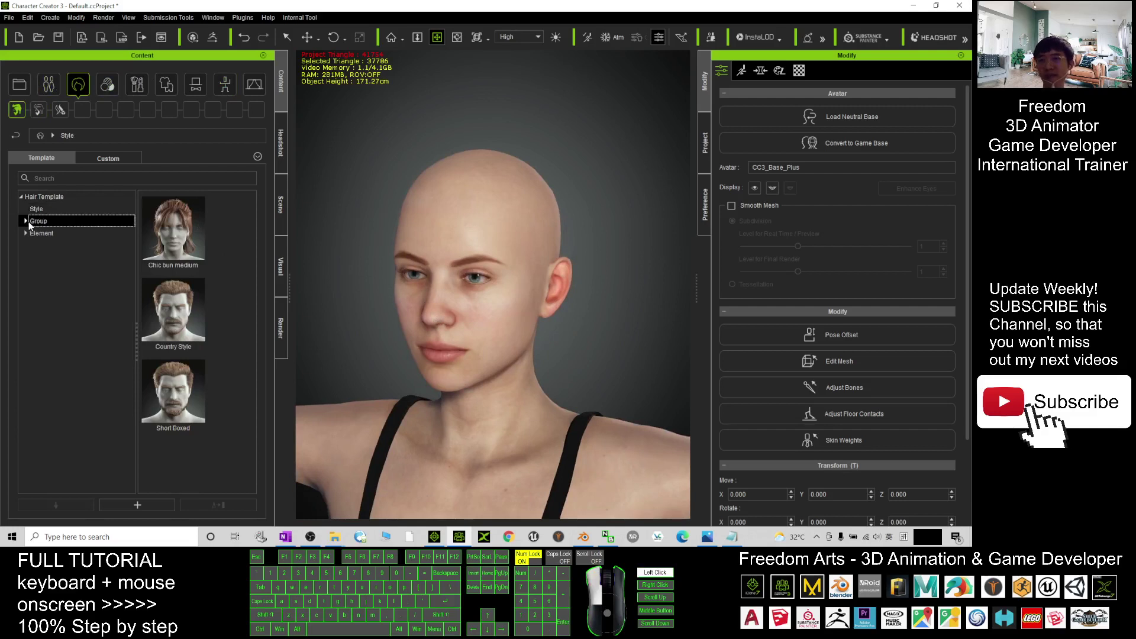
left_click(25, 221)
left_click(31, 257)
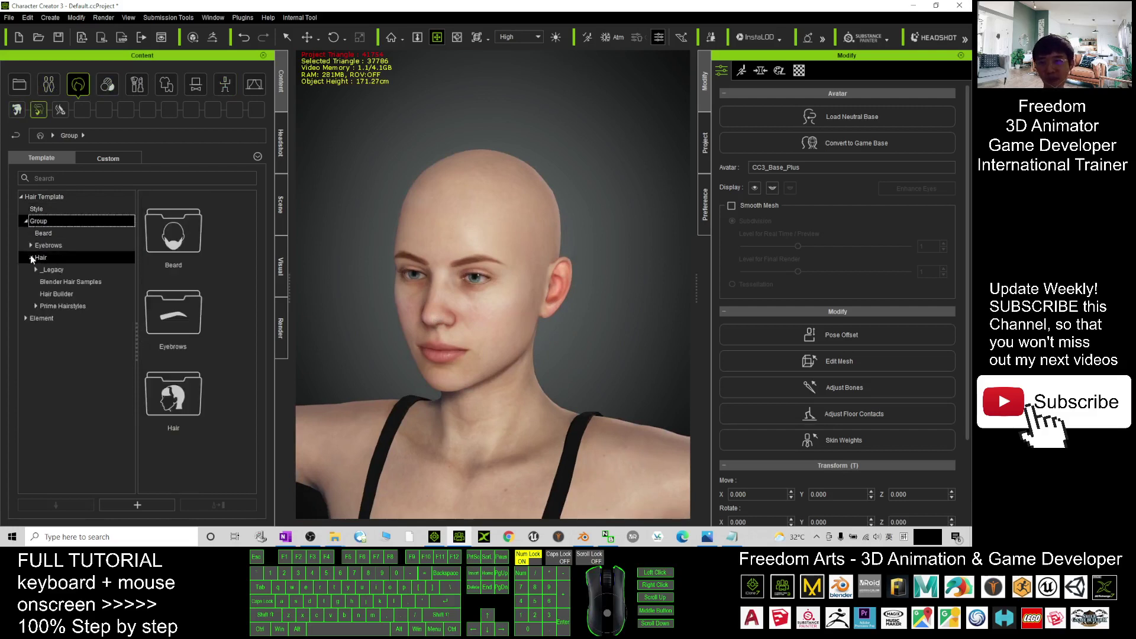
left_click(35, 270)
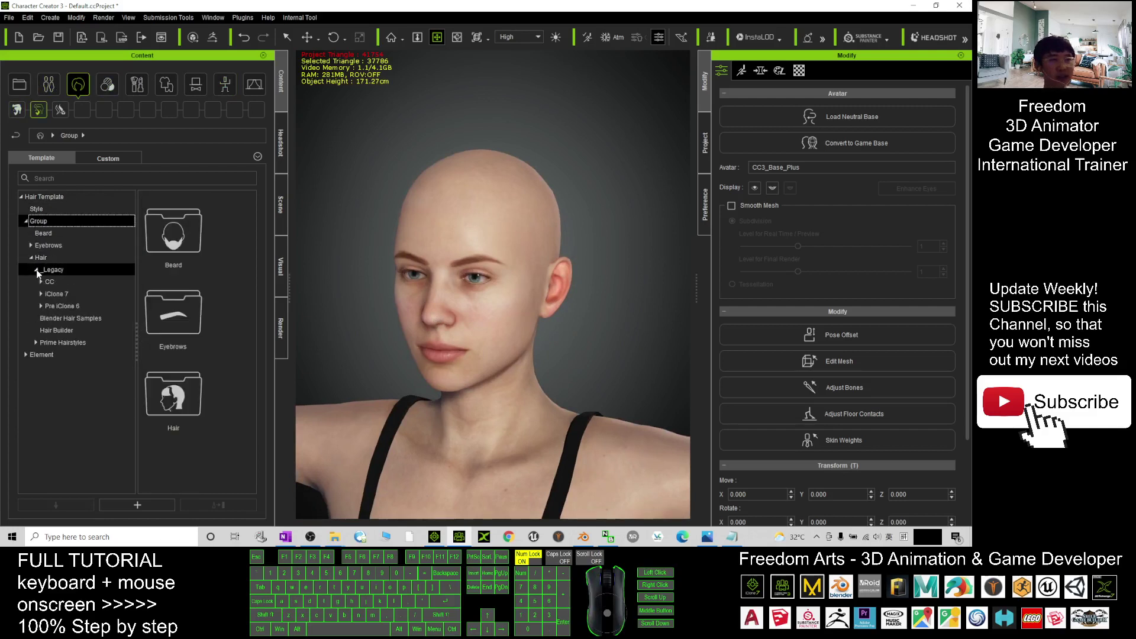
left_click(62, 281)
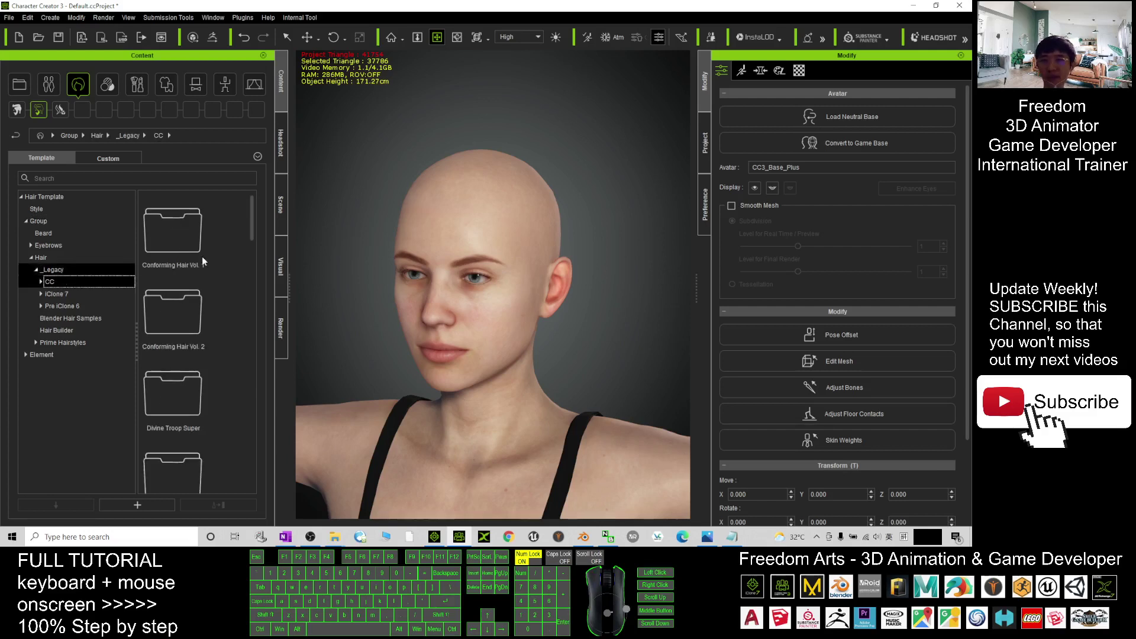
left_click_drag(252, 234, 250, 389)
double_click(173, 282)
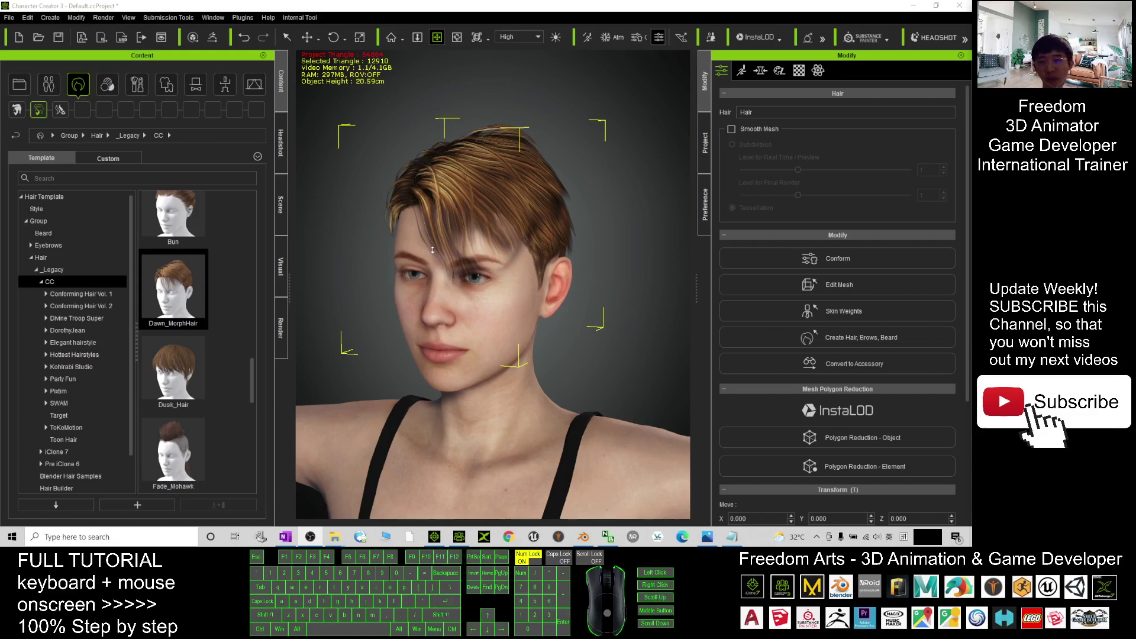
Convert the avatar's hair to an accessory with the geometry option Bake Current Shape.
scroll(433, 250, "down", 1)
left_click_drag(433, 373, 352, 377)
scroll(440, 228, "up", 2)
key("q")
left_click(432, 199)
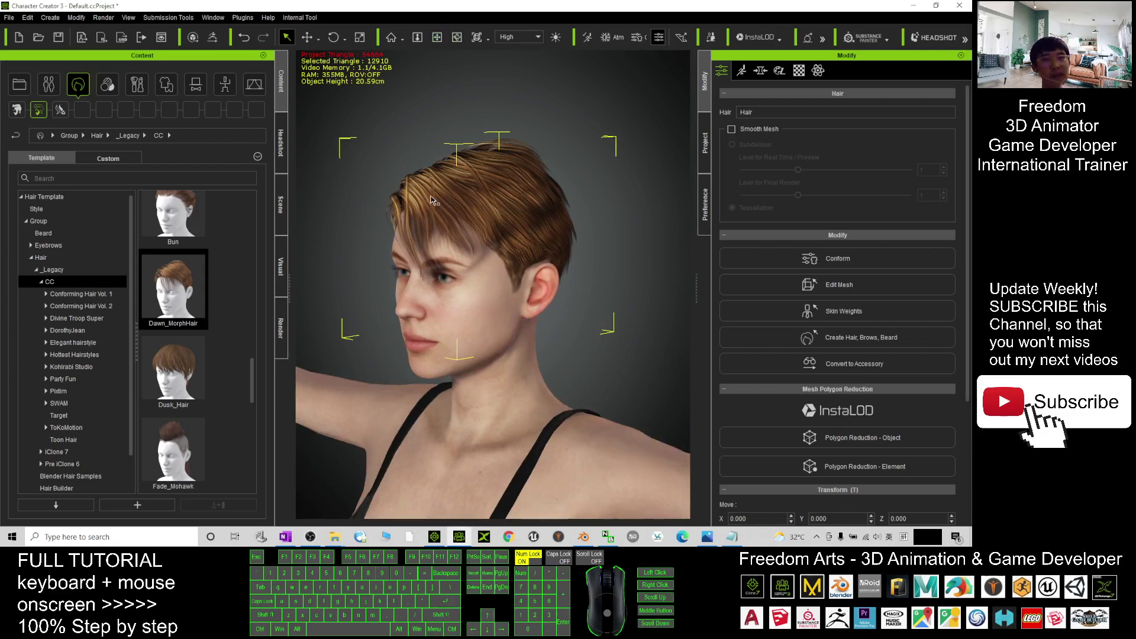
left_click(840, 363)
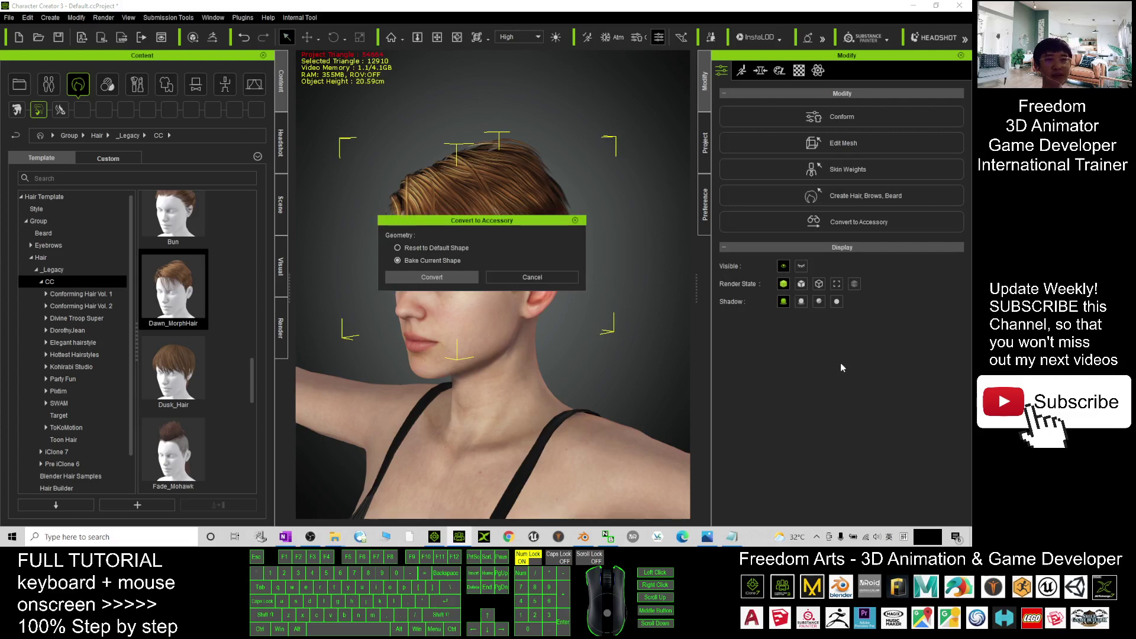
left_click(449, 276)
left_click(438, 277)
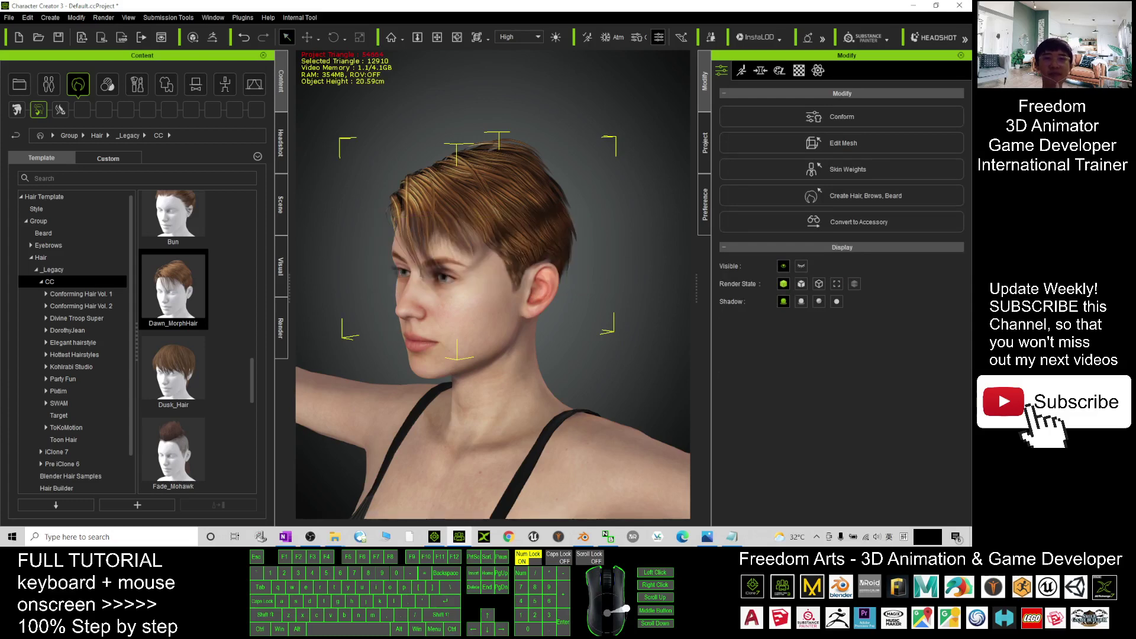
Send the character with its accessory hair to iClone.
scroll(443, 319, "down", 3)
key("c")
mouse_move(441, 321)
left_mouse_down()
mouse_move(732, 320)
mouse_move(439, 315)
left_mouse_up()
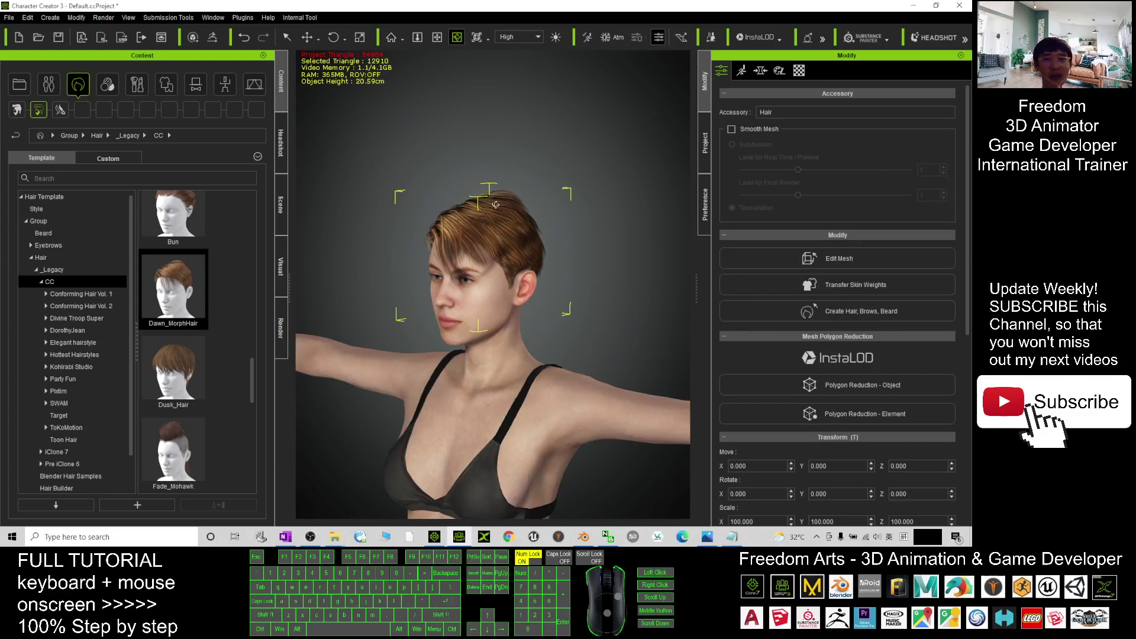
scroll(496, 204, "down", 2)
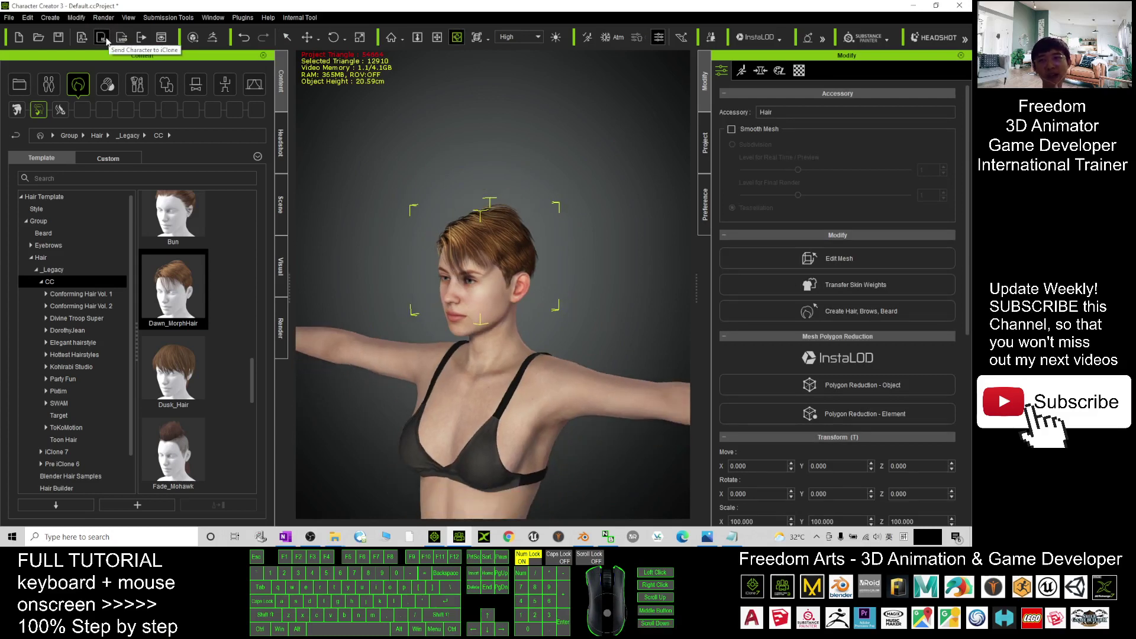
left_click(106, 39)
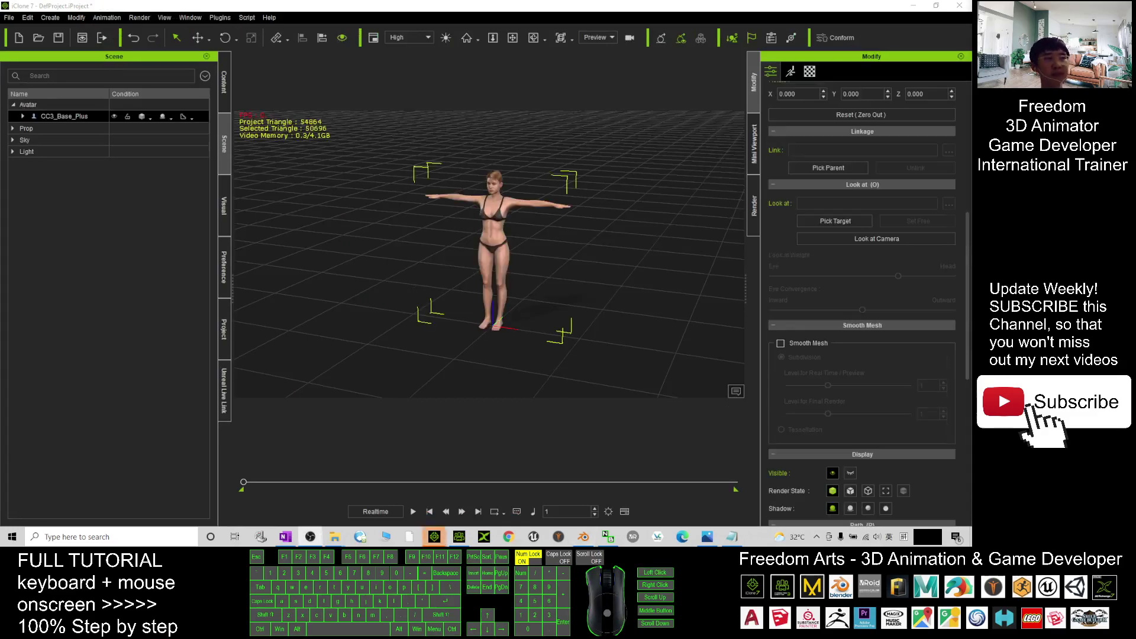
Examine the transferred character's head and hair up close in the iClone viewport.
scroll(551, 234, "up", 3)
left_click(525, 223)
scroll(555, 215, "up", 5)
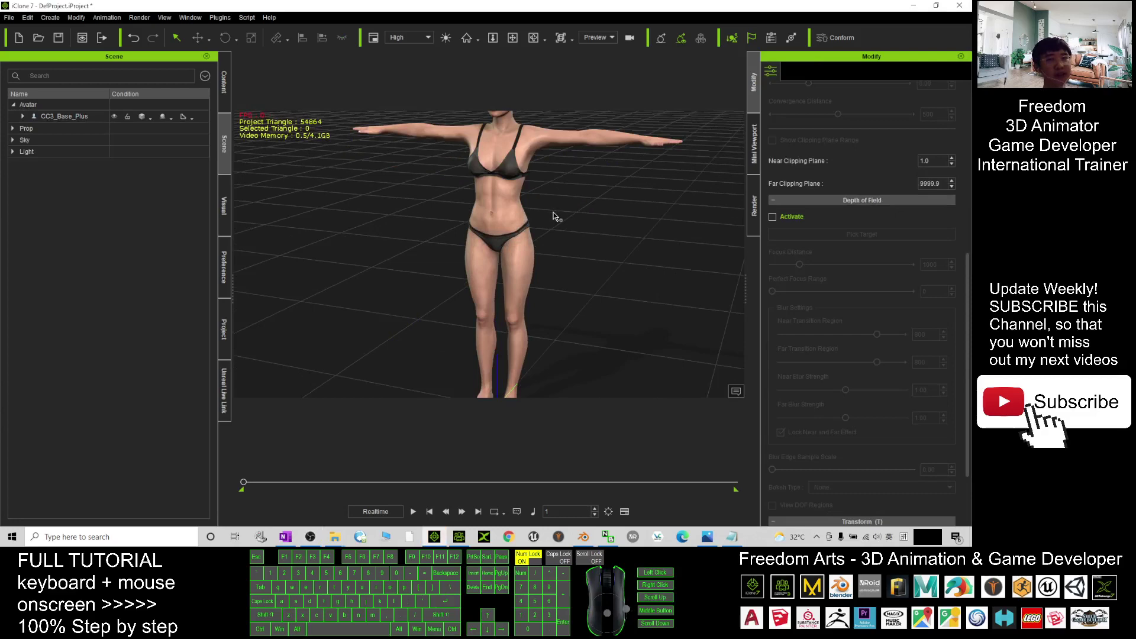
key("x")
scroll(571, 177, "up", 2)
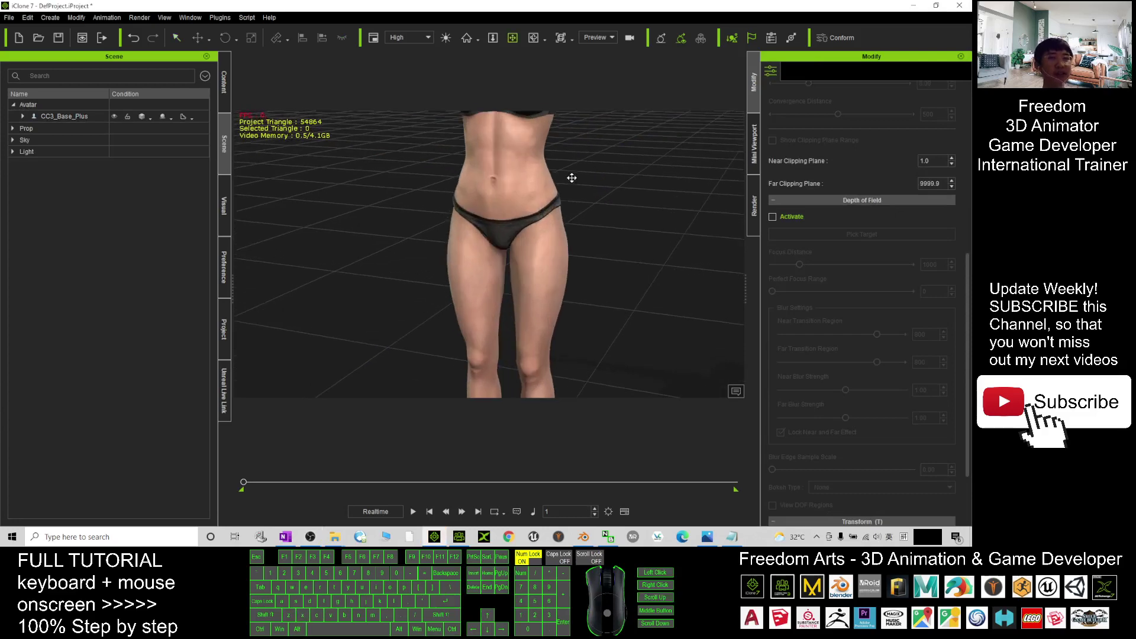
key("x")
left_click_drag(570, 164, 557, 379)
scroll(511, 256, "up", 5)
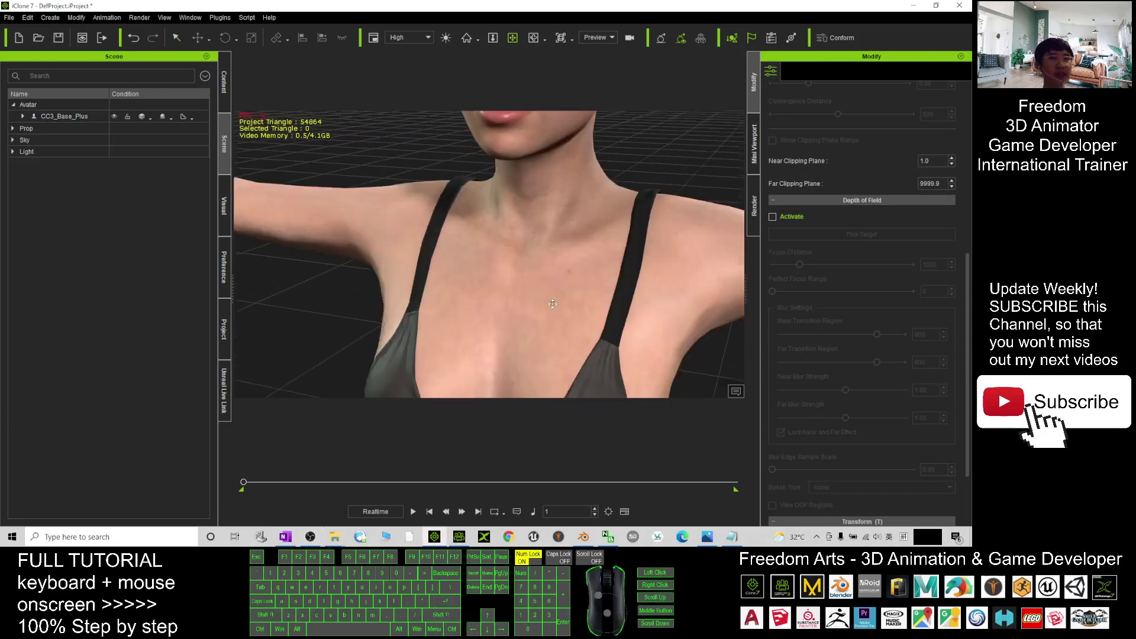
key("x")
left_click_drag(510, 256, 449, 317)
scroll(475, 343, "down", 3)
scroll(475, 343, "down", 4)
key("c")
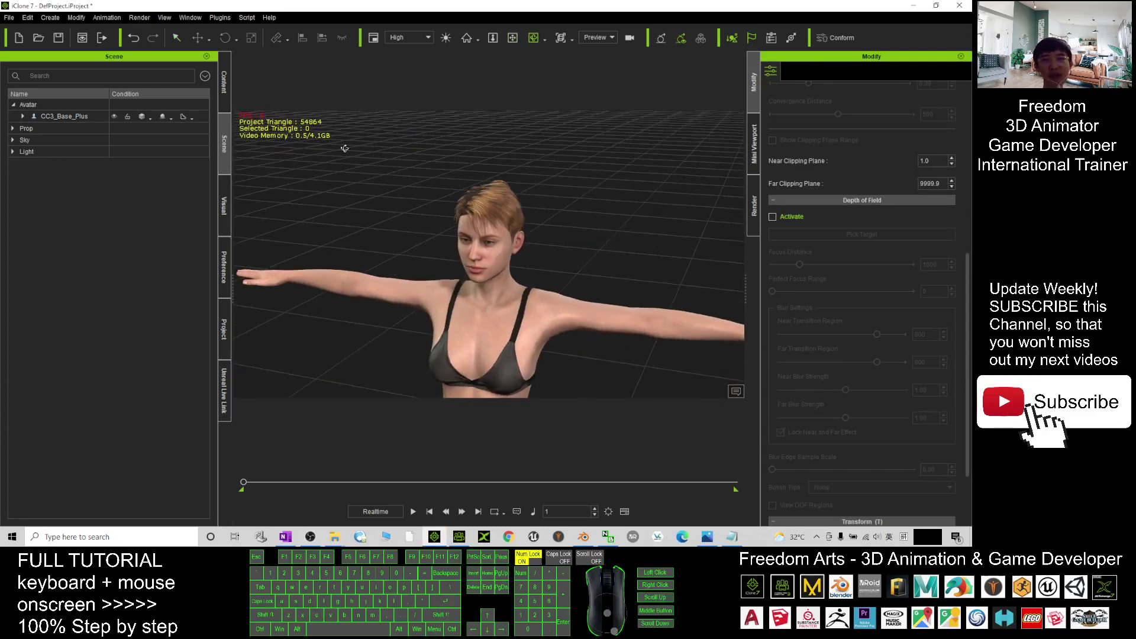
Detach the Hair accessory of the CC3_Base_Plus avatar from its CC_Base_Head parent.
left_click(225, 207)
left_click(225, 149)
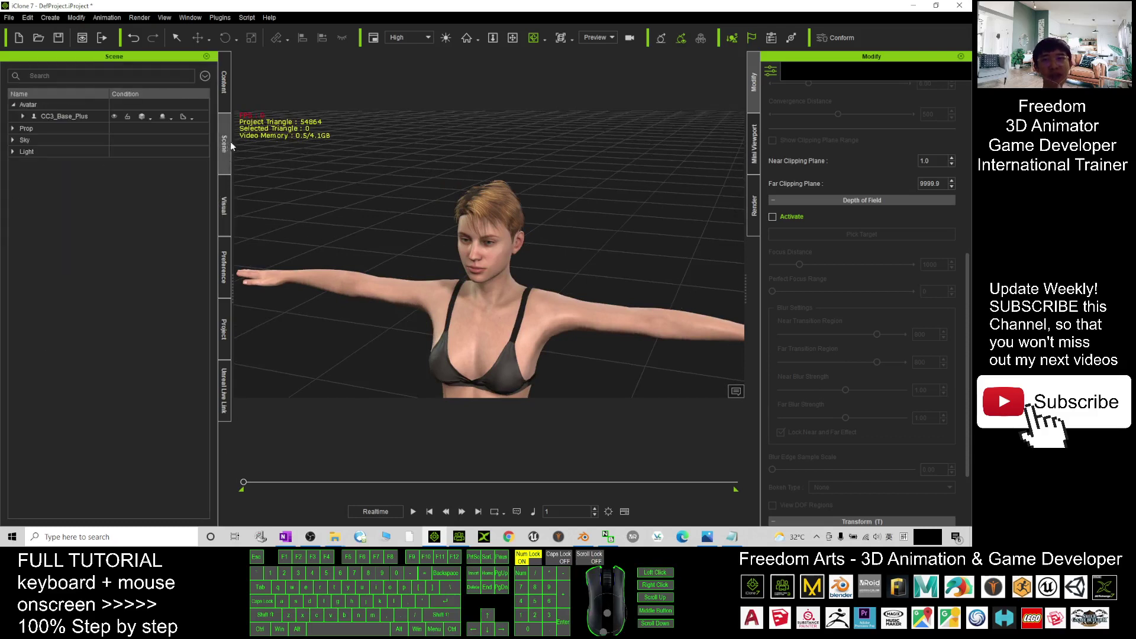
left_click(23, 117)
left_click(55, 130)
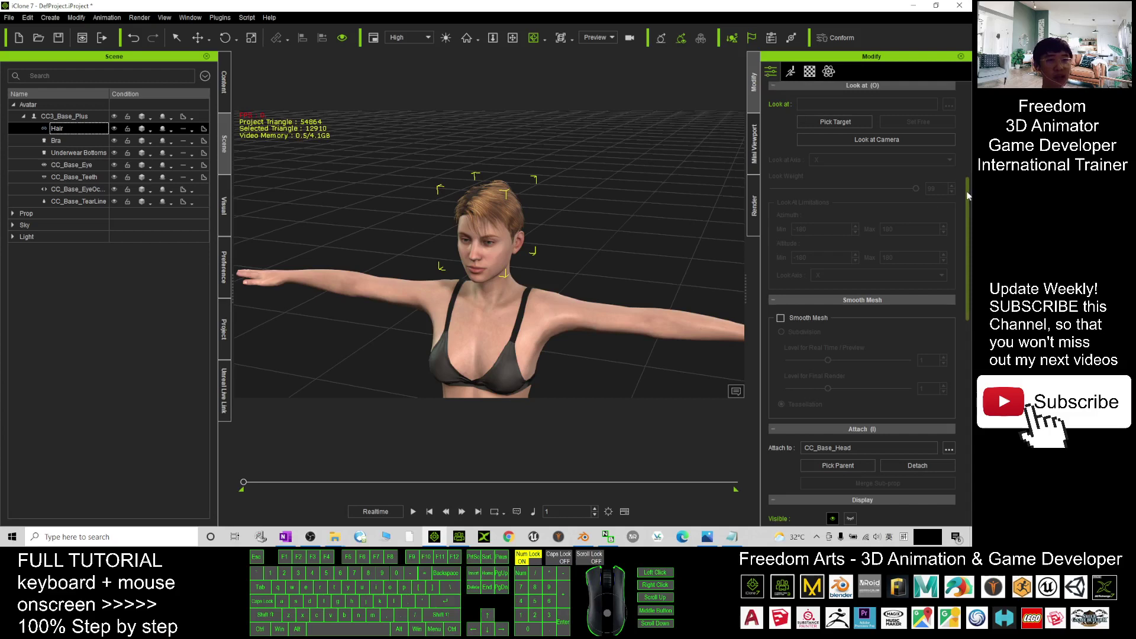
left_click_drag(968, 196, 968, 223)
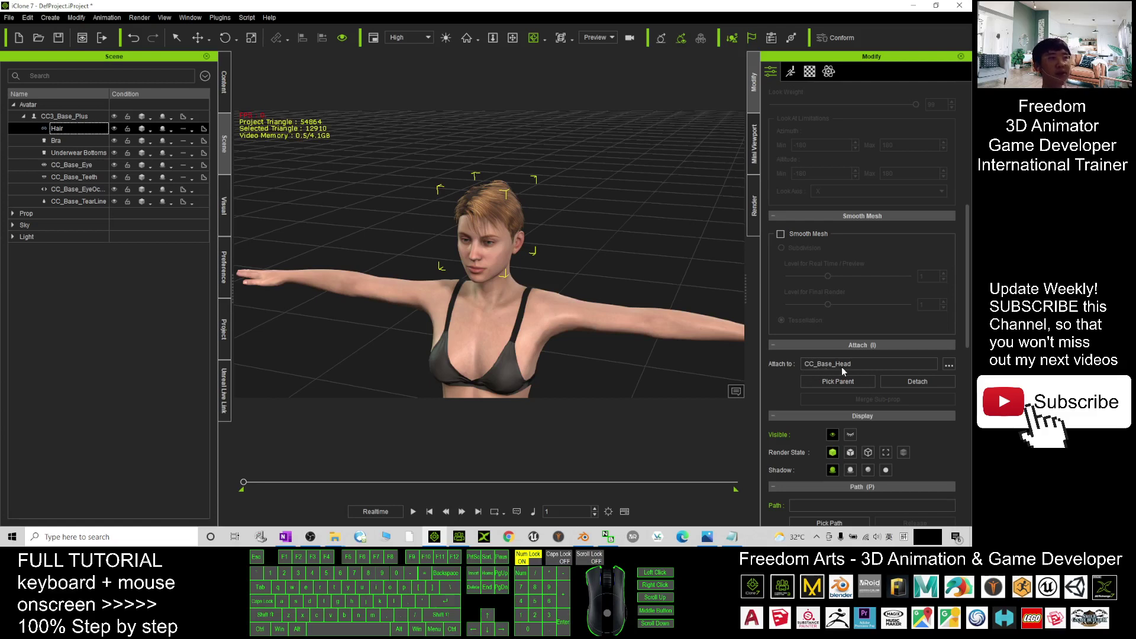
left_click(917, 382)
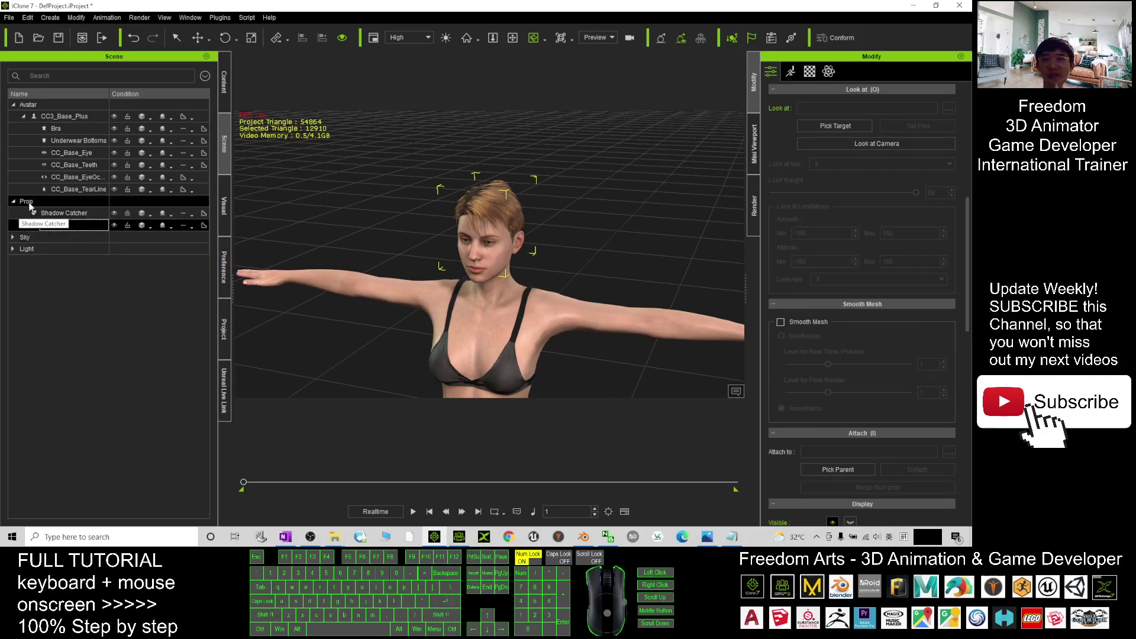
Delete the CC3_Base_Plus avatar from the scene, keeping the detached Hair prop.
scroll(548, 228, "down", 2)
left_click(58, 115)
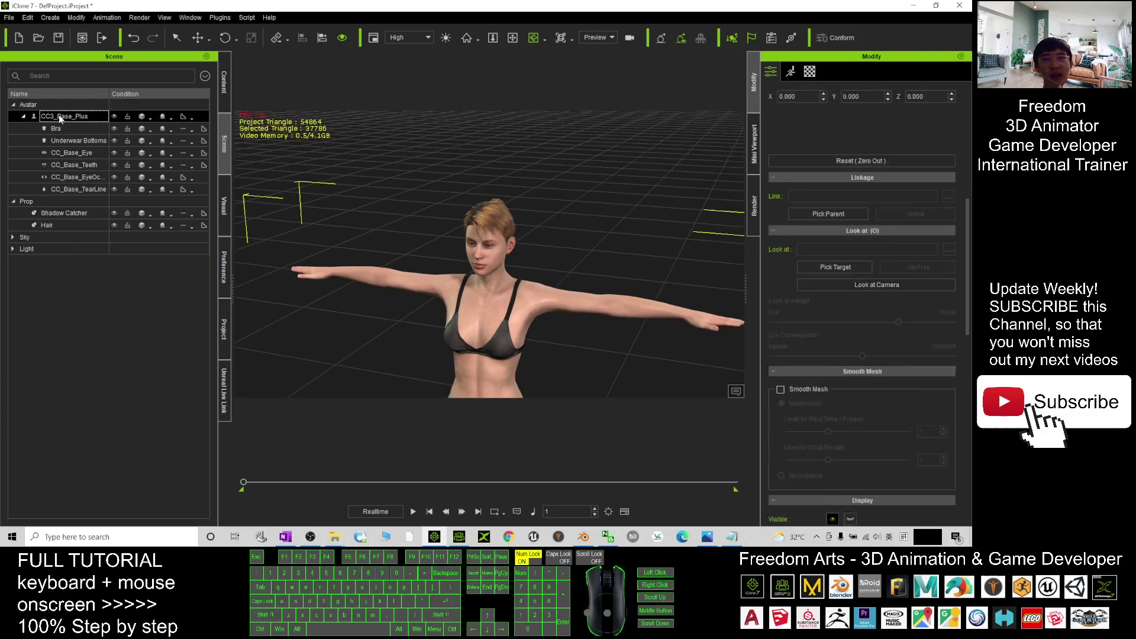
scroll(505, 219, "down", 3)
scroll(505, 219, "down", 3)
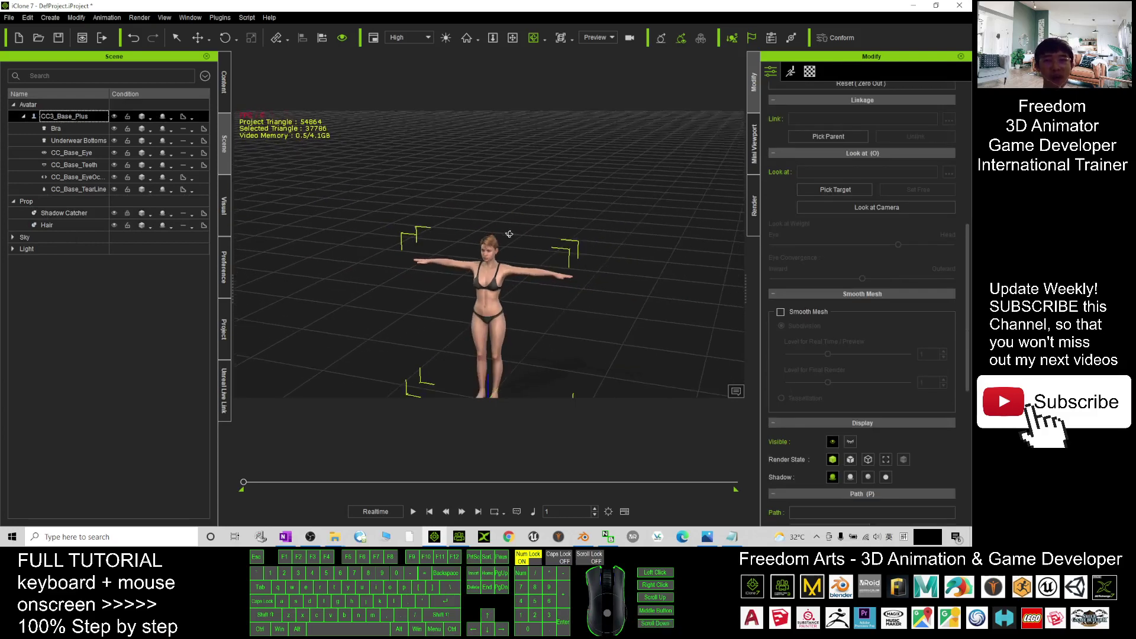
key("Delete")
Examine the detached hair prop from several angles and distances.
scroll(501, 225, "up", 6)
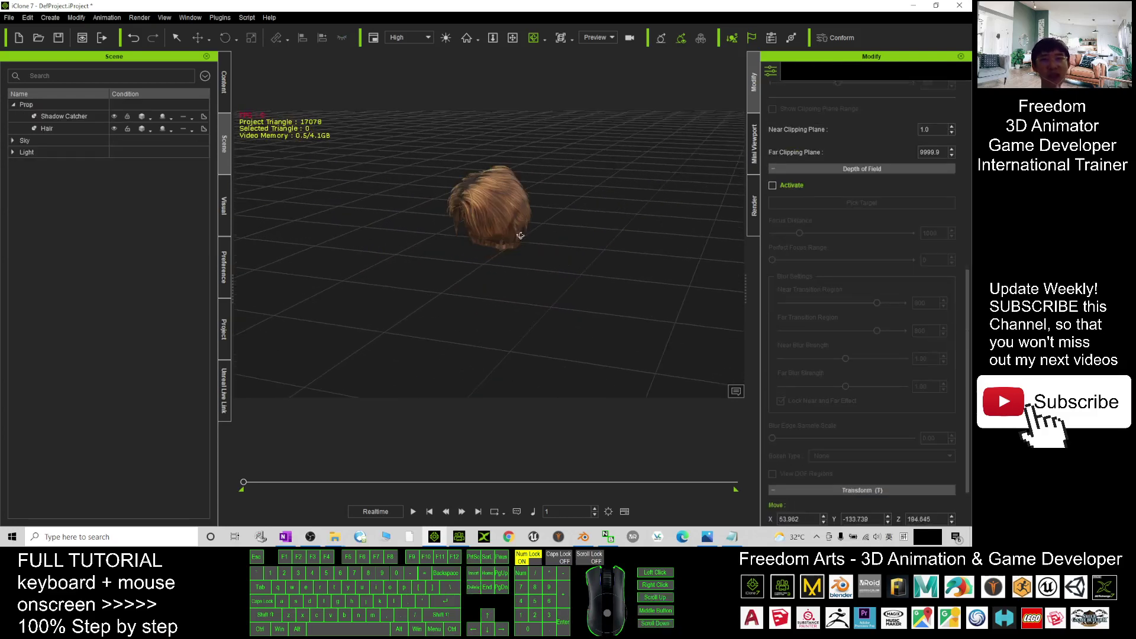
left_click_drag(496, 219, 355, 215)
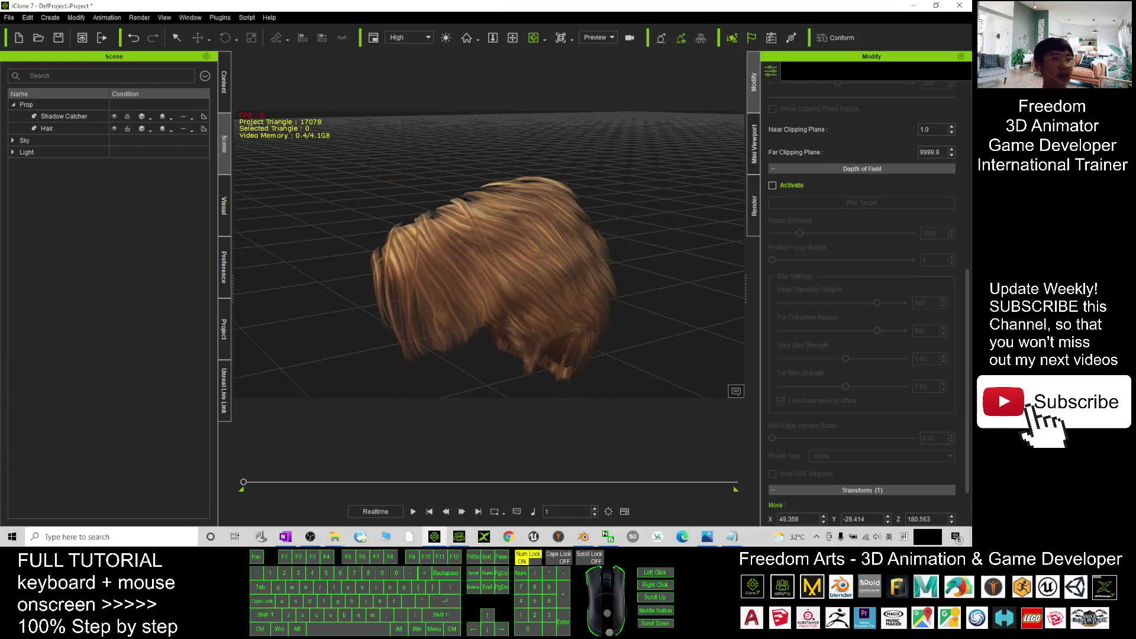
key("alt+Tab")
scroll(543, 289, "down", 5)
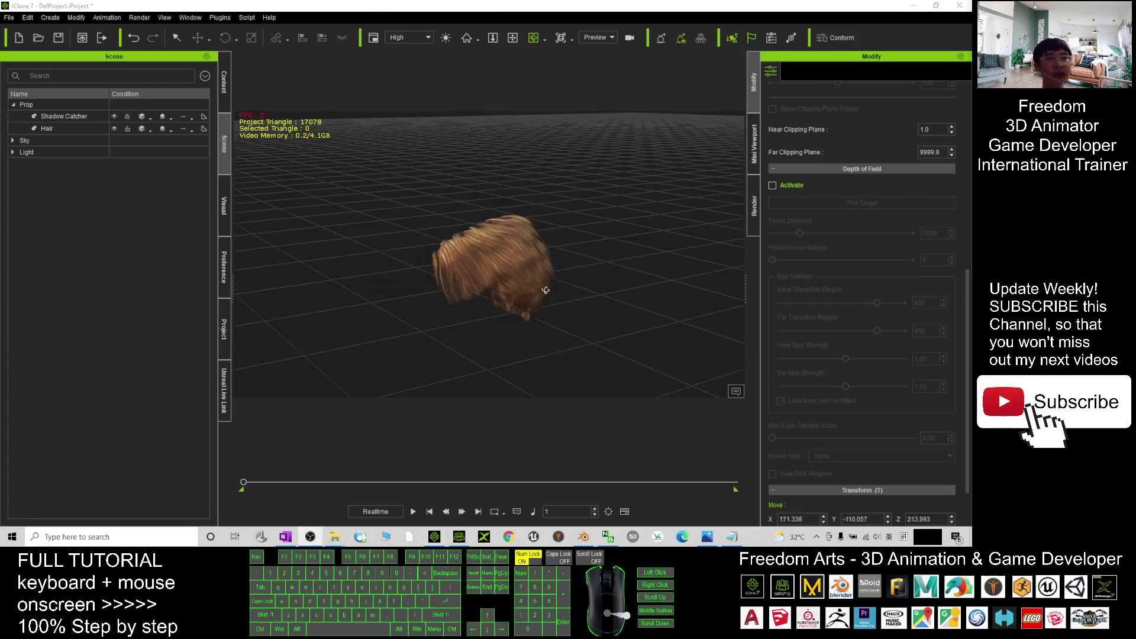
mouse_move(544, 289)
left_mouse_down()
mouse_move(802, 286)
mouse_move(543, 292)
left_mouse_up()
scroll(518, 291, "up", 5)
scroll(519, 291, "down", 5)
key("c")
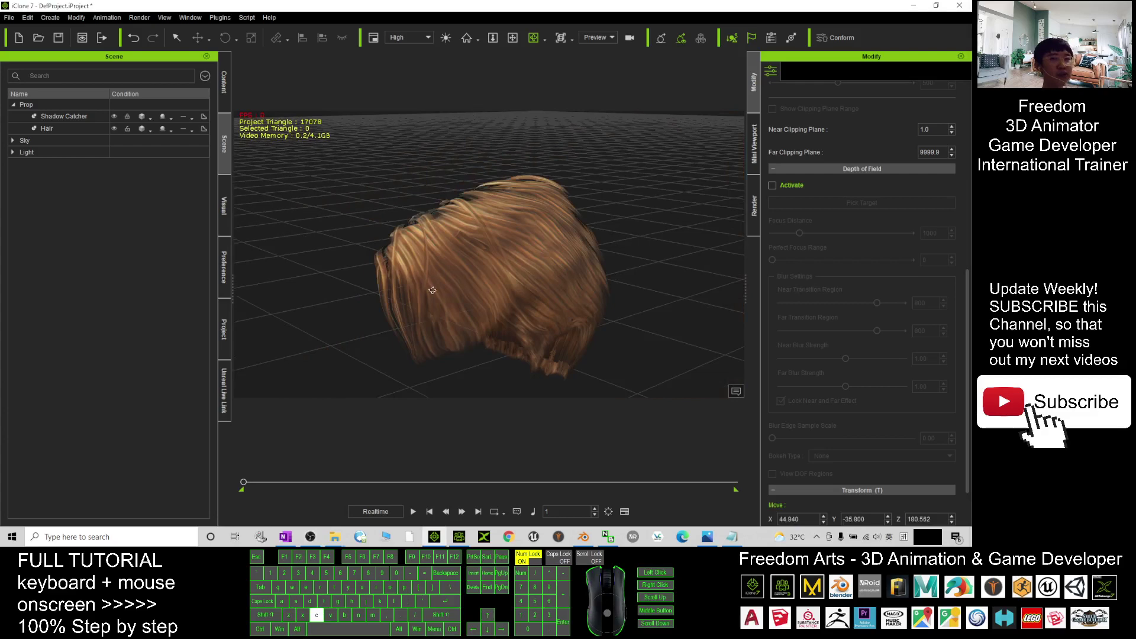
left_click_drag(431, 290, 503, 274)
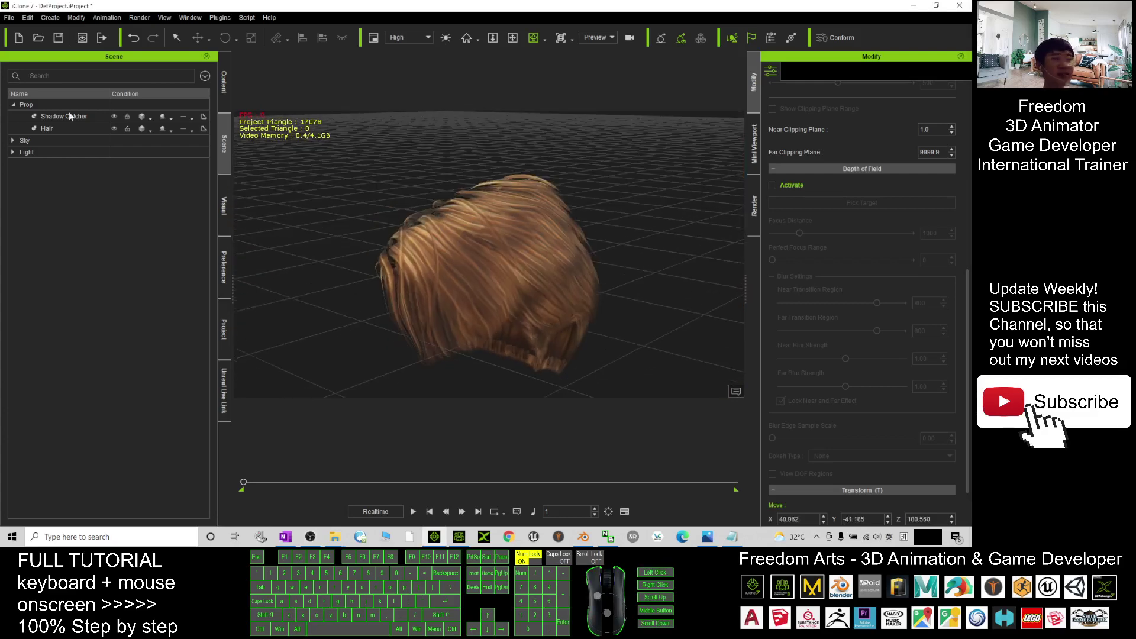
left_click(10, 17)
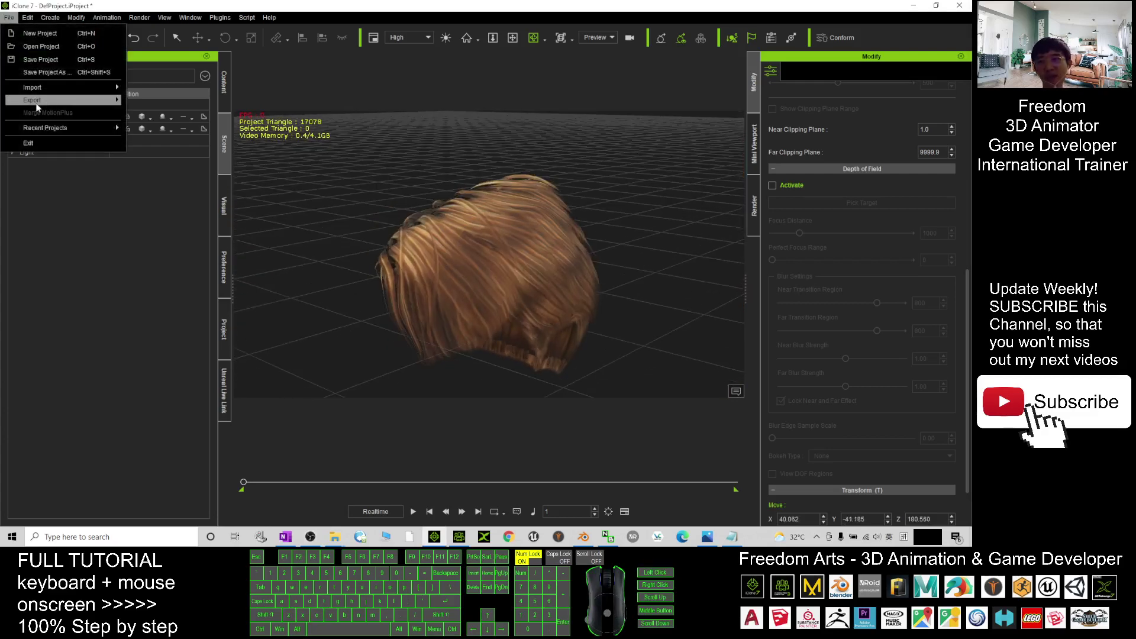
mouse_move(37, 100)
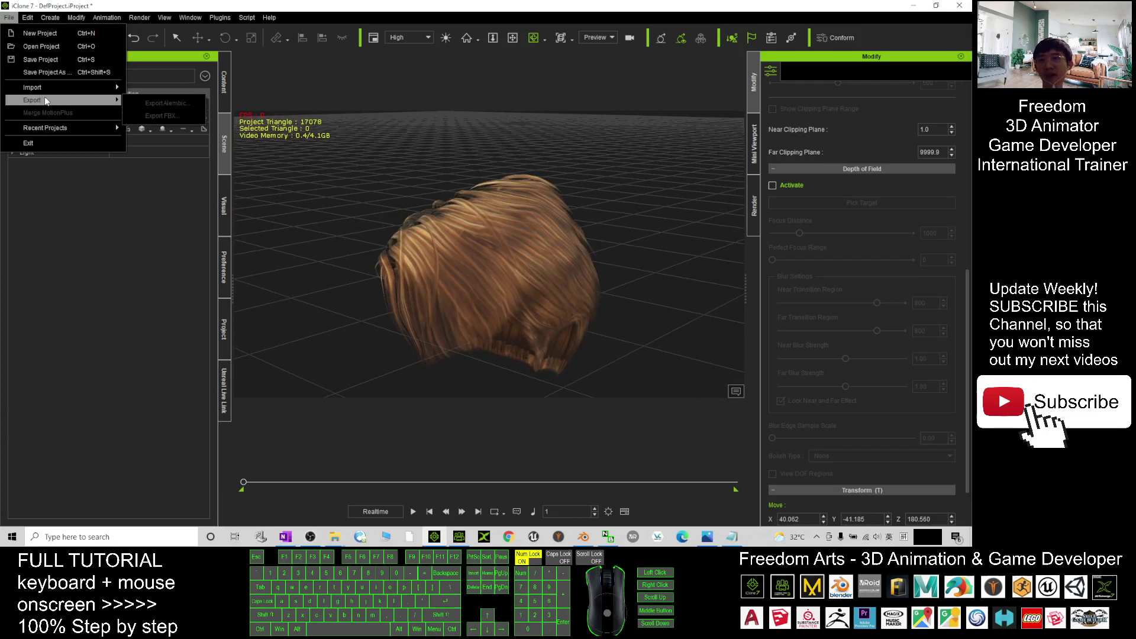
left_click(507, 245)
scroll(507, 245, "down", 5)
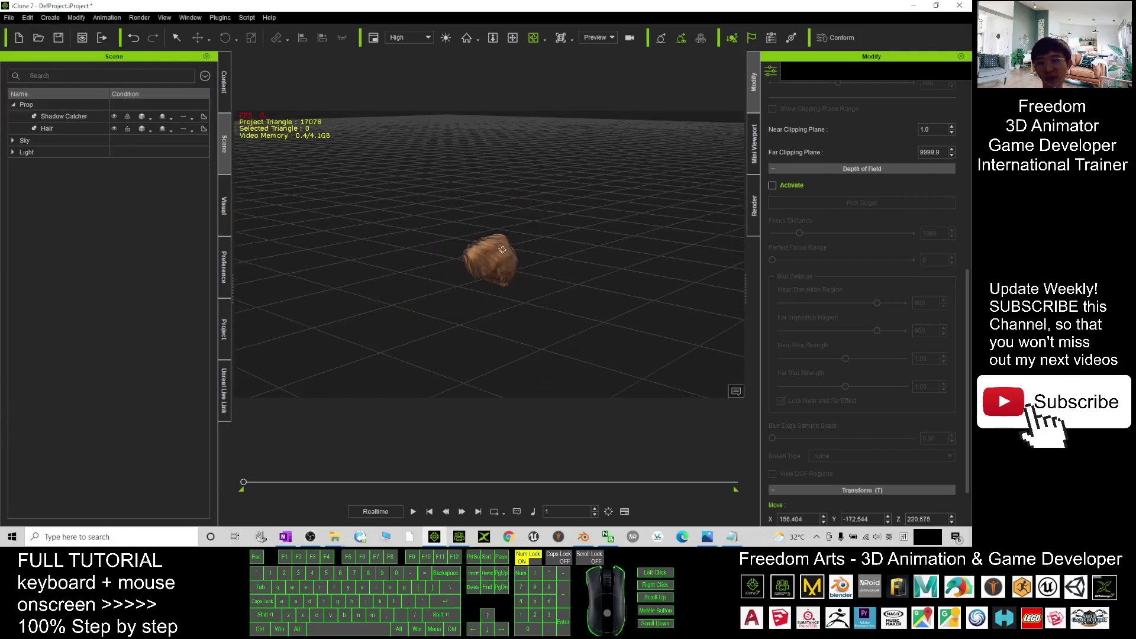
Select the Hair prop in the viewport and open its FBX export settings.
left_click(498, 250)
scroll(502, 246, "up", 4)
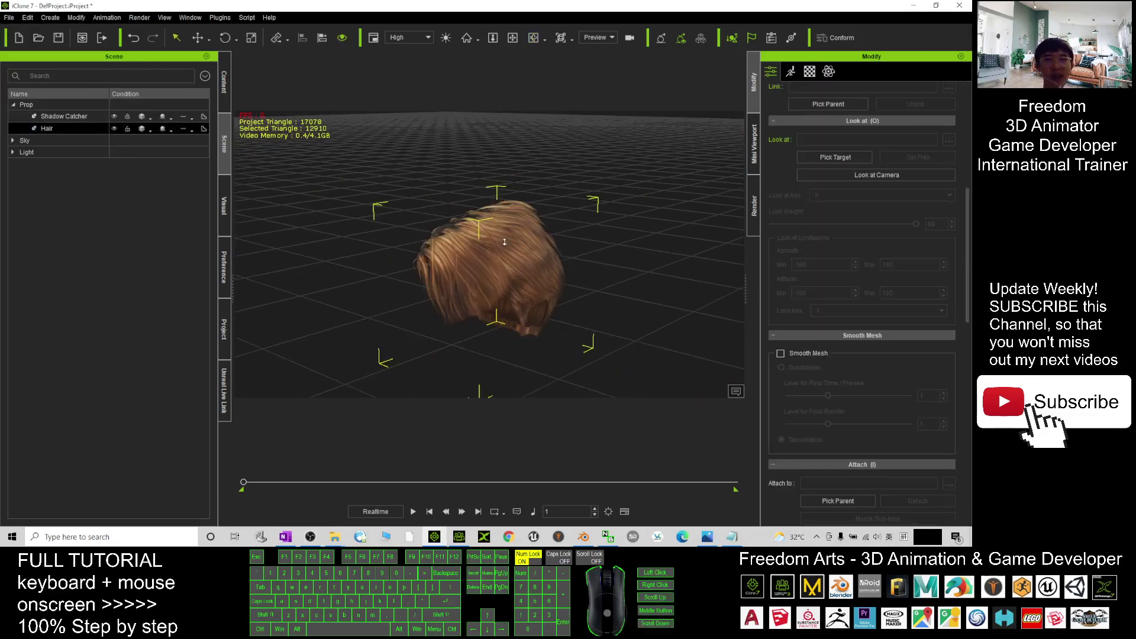
left_click(9, 17)
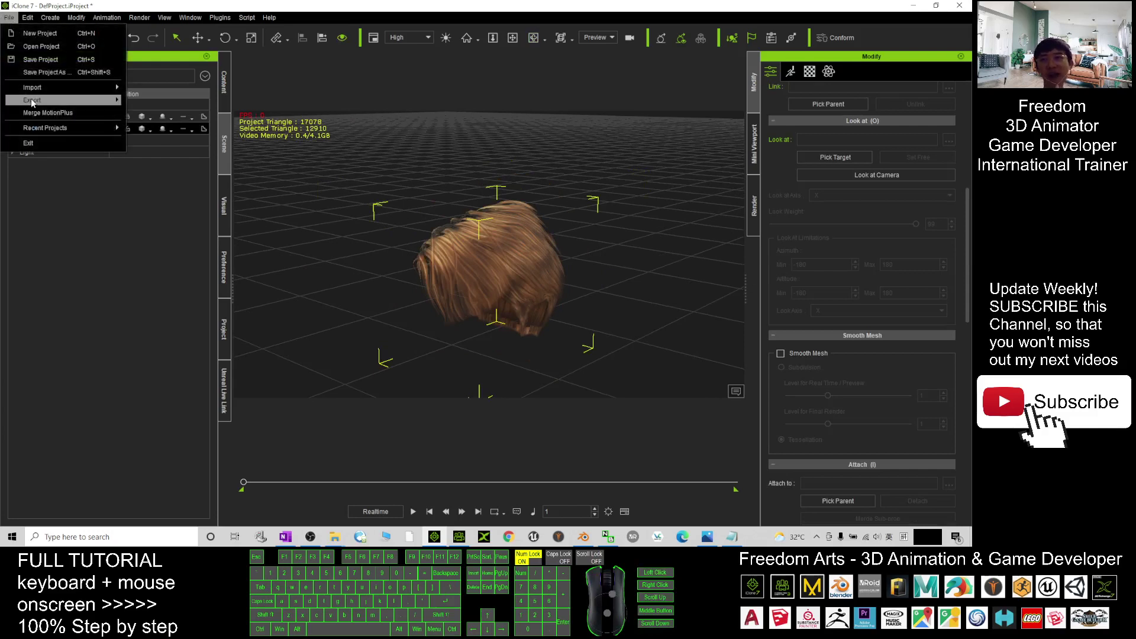
mouse_move(32, 101)
left_click(177, 116)
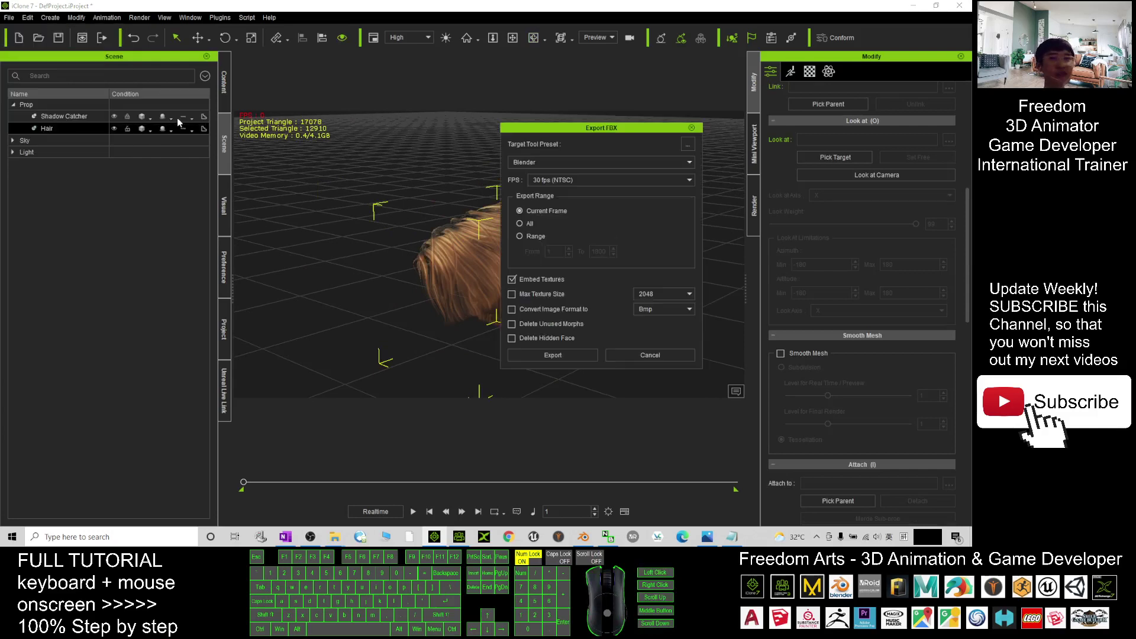
Configure the FBX export with the Blender target tool preset, Current Frame range and Embed Textures enabled.
left_click(511, 163)
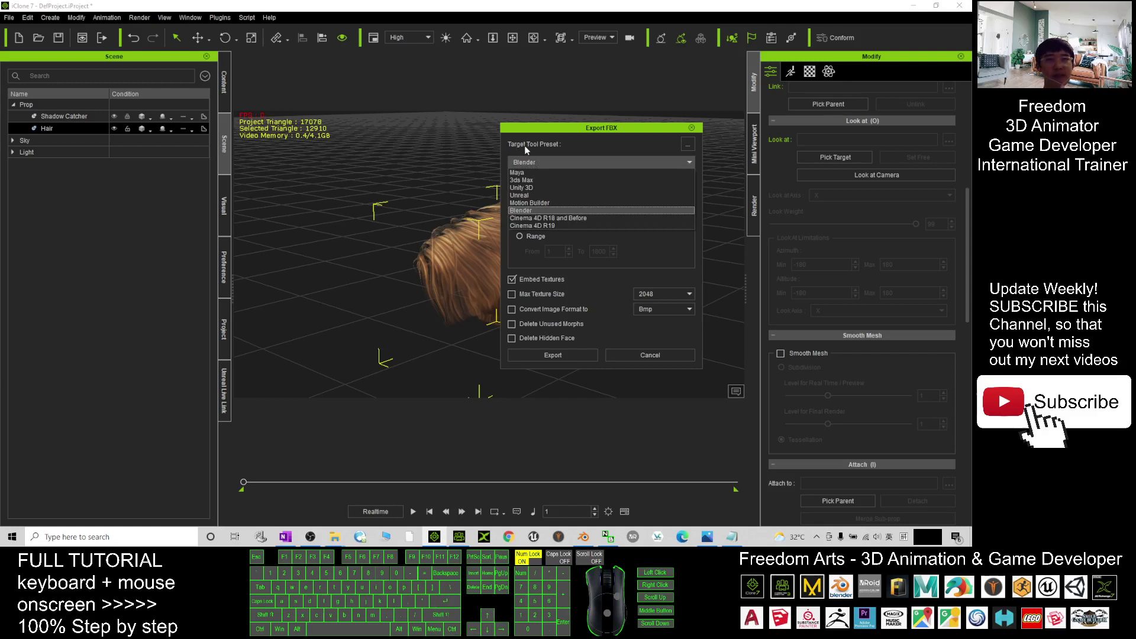
left_click(525, 210)
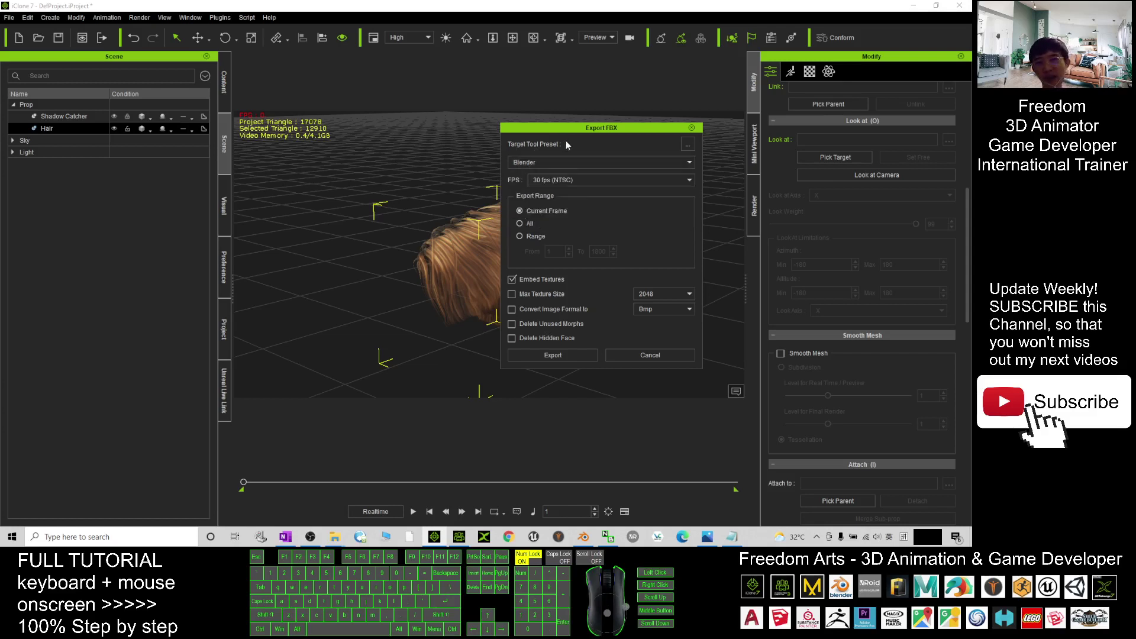
left_click(518, 284)
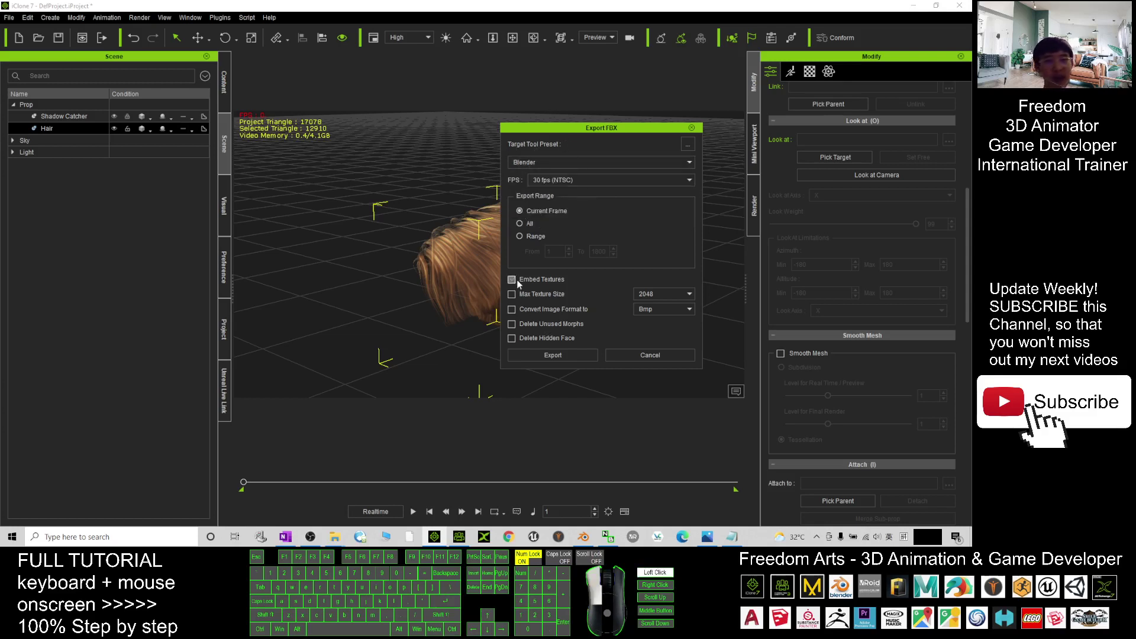
left_click(537, 212)
Export the hair prop as an FBX file named hair01 to the Desktop.
left_click(534, 351)
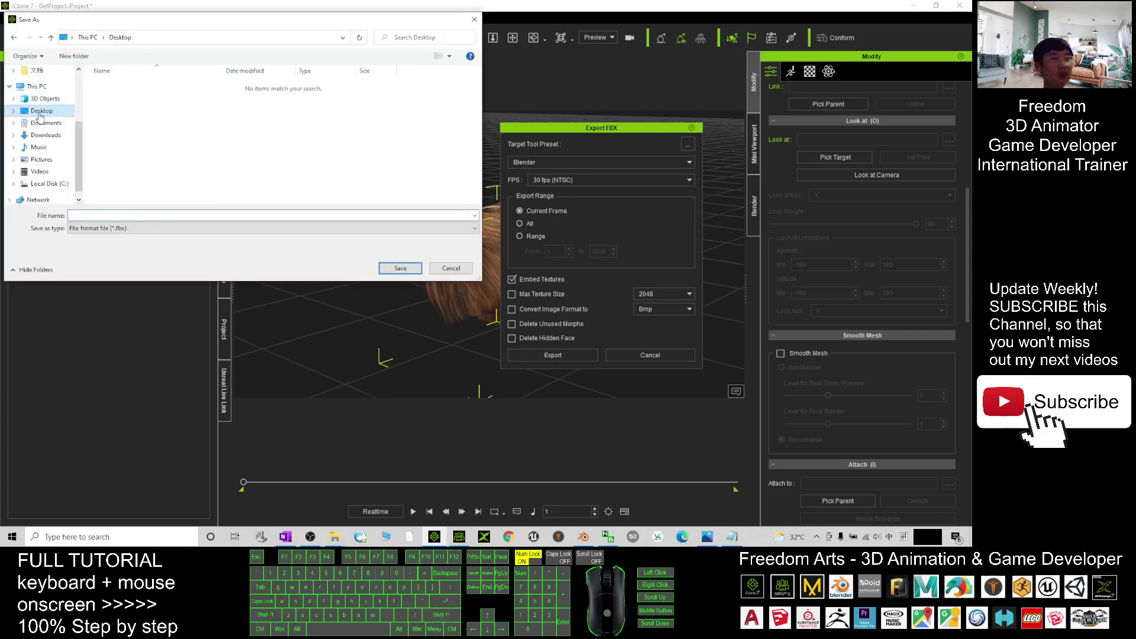
left_click_drag(150, 26, 357, 63)
left_click(312, 248)
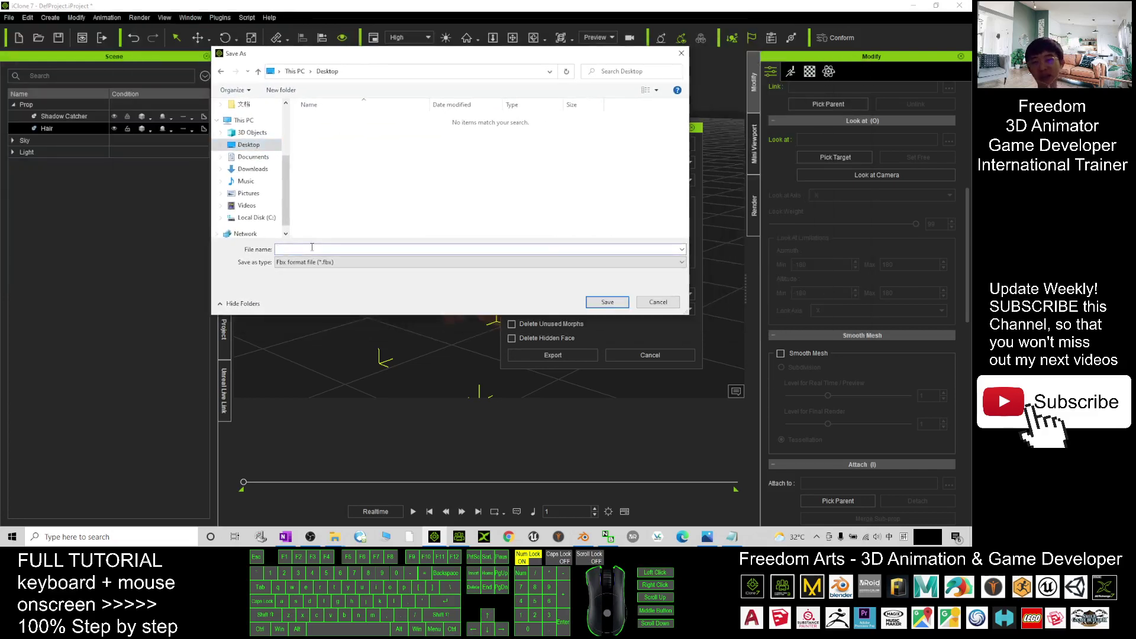
type("hair01")
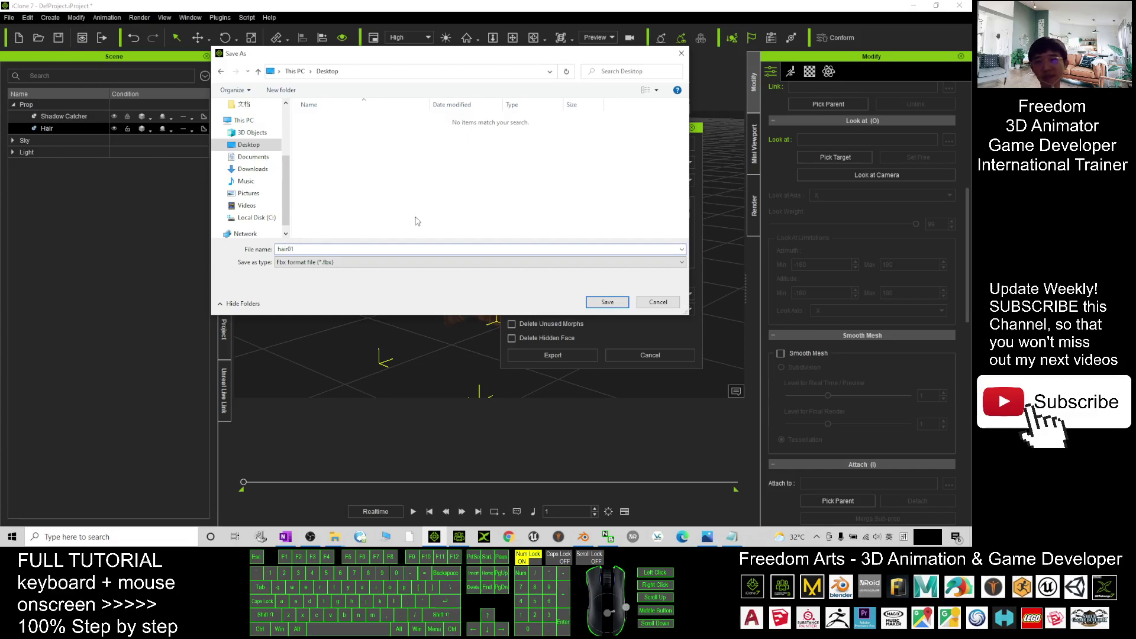
left_click(590, 306)
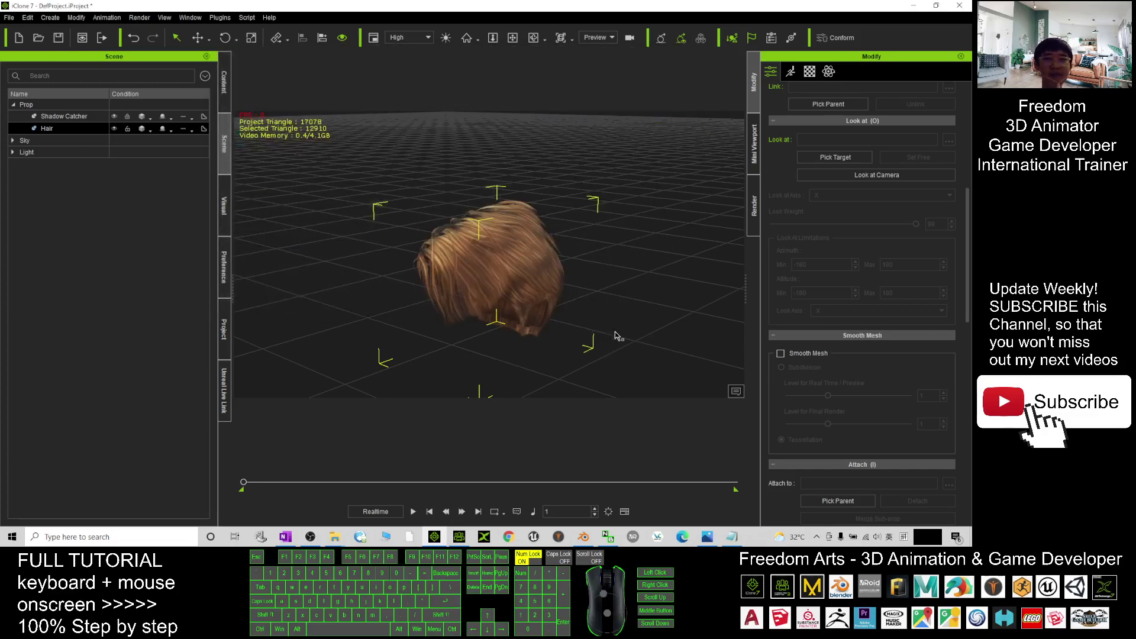
Check the exported hair01.fbx file on the desktop and switch to Blender.
left_click(914, 5)
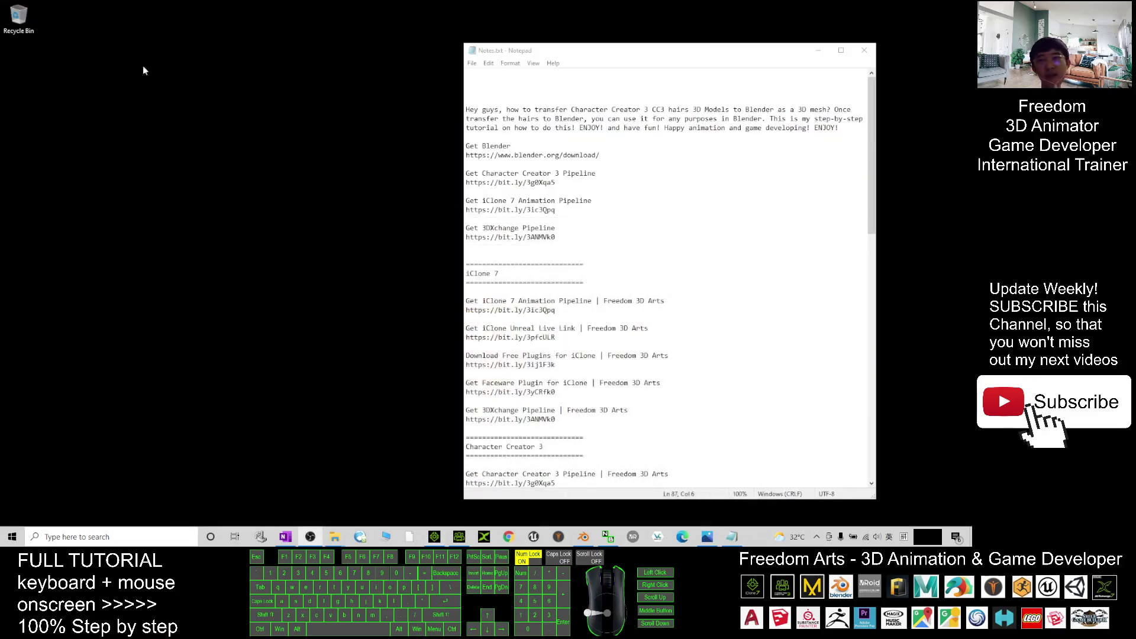
left_click(22, 116)
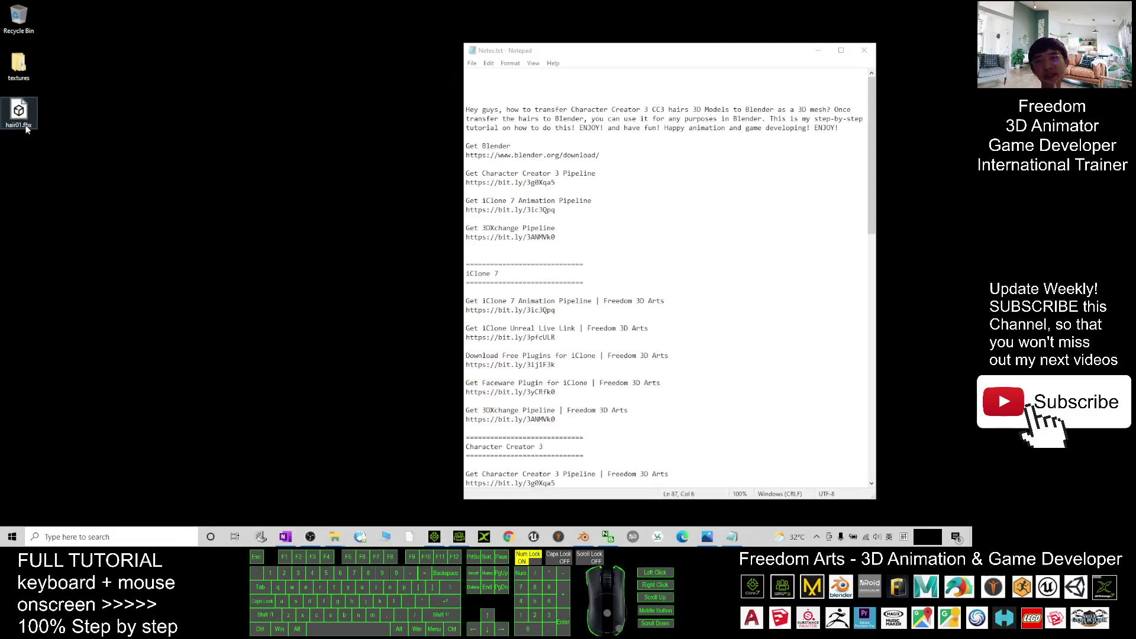
left_click(822, 48)
left_click(583, 537)
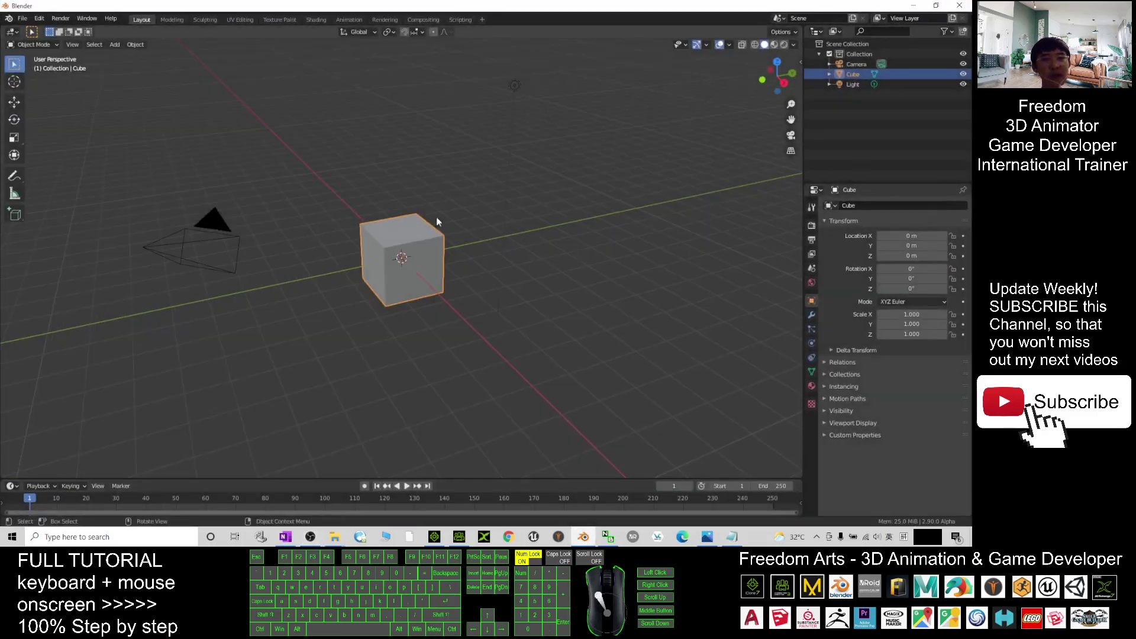
Delete the default camera, cube and light from the Blender scene.
left_click(661, 227)
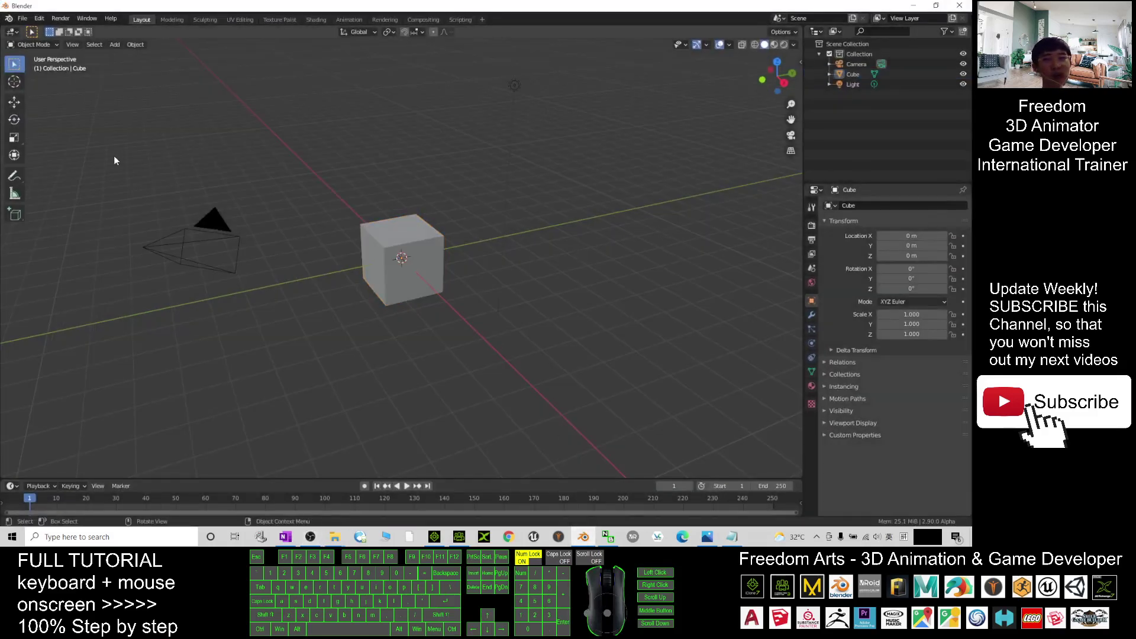
left_click_drag(94, 148, 746, 380)
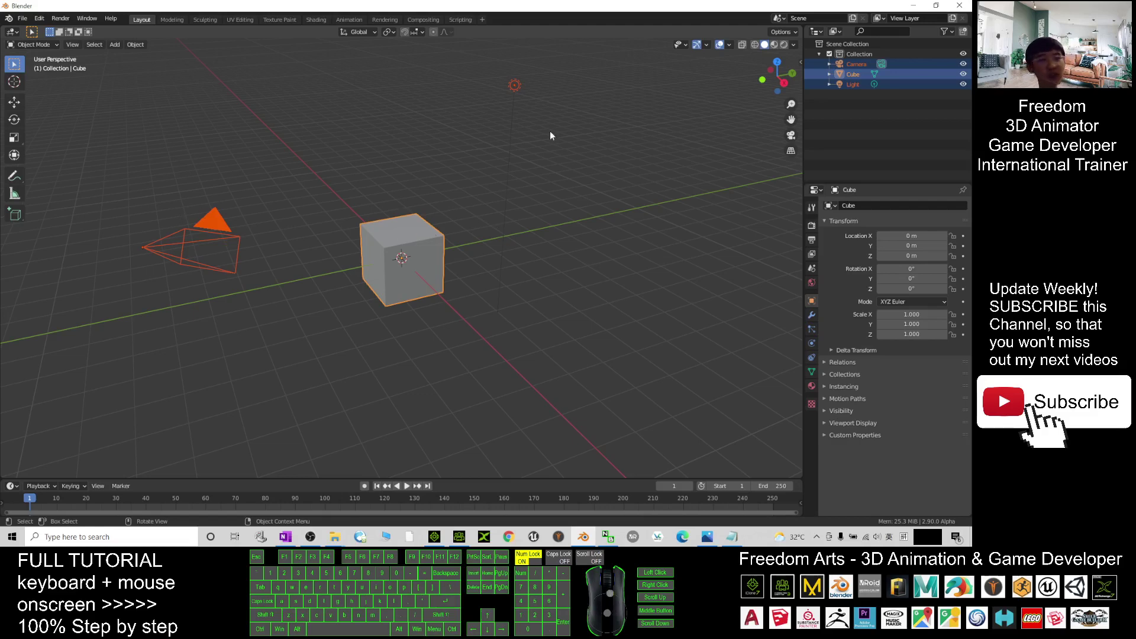
key("Delete")
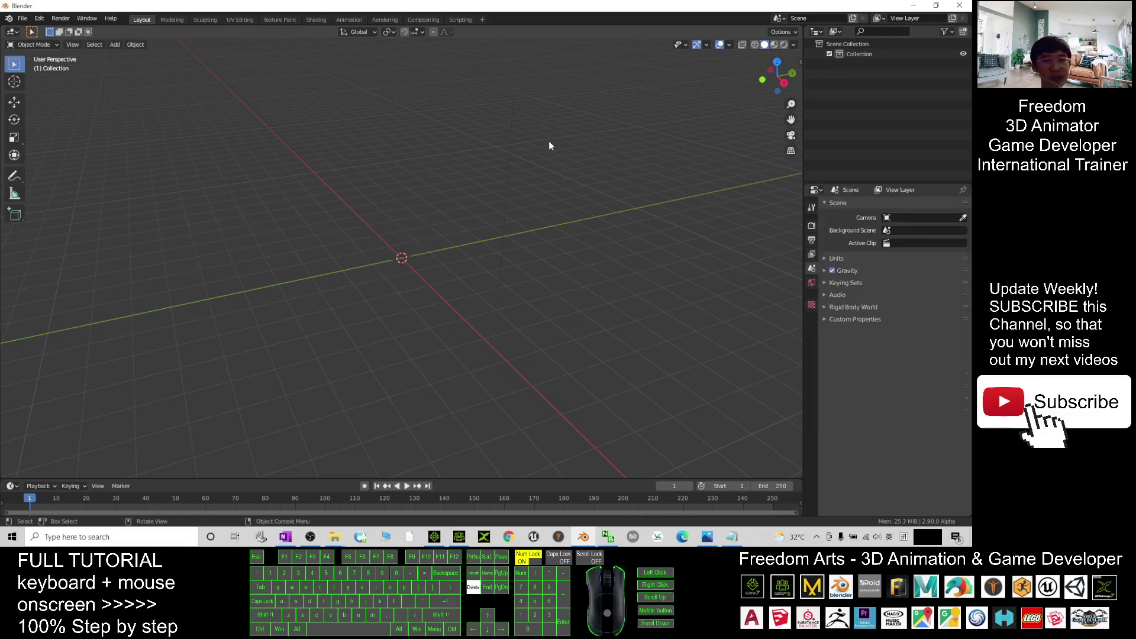
Import hair01.fbx from the Desktop into the empty scene with the FBX importer.
left_click_drag(400, 4, 554, 26)
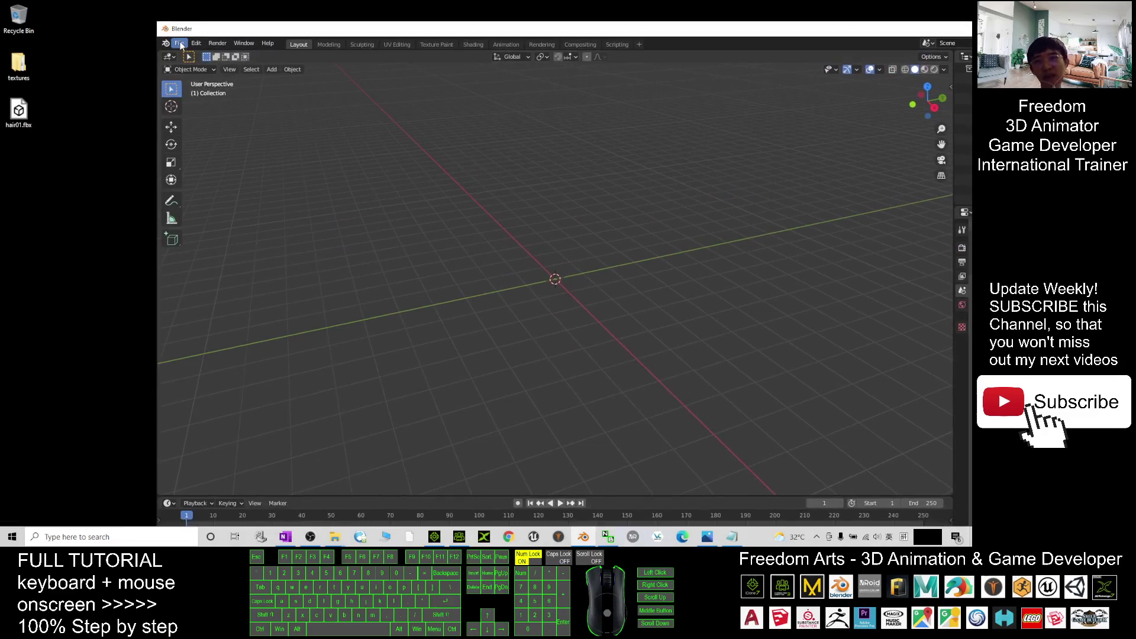
left_click(178, 43)
mouse_move(214, 181)
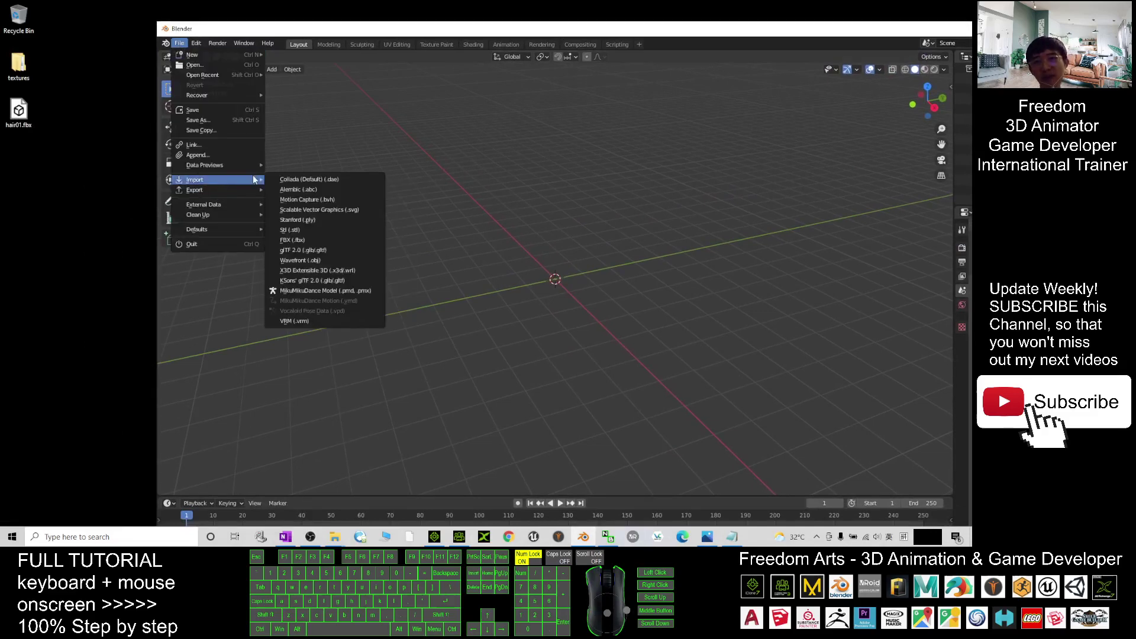
left_click(311, 239)
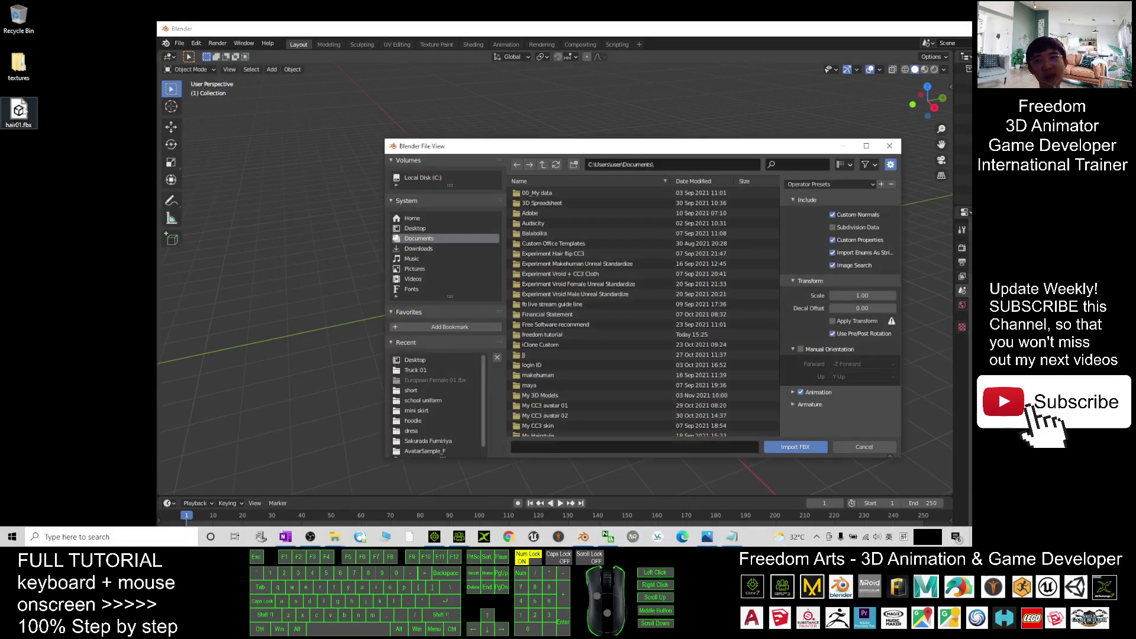
left_click(415, 228)
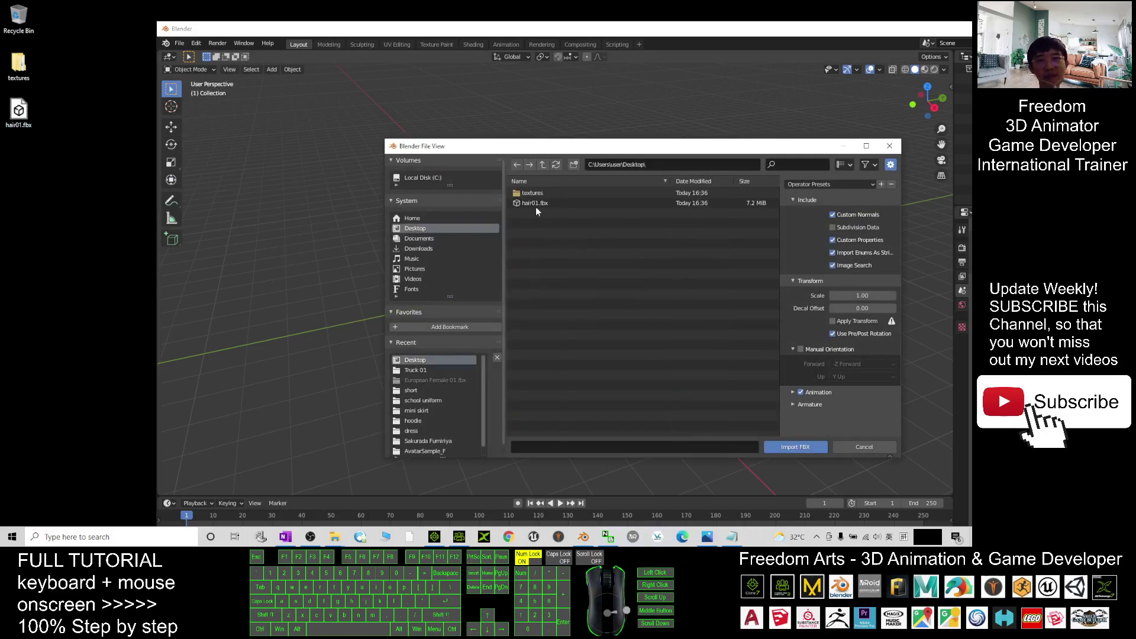
double_click(536, 206)
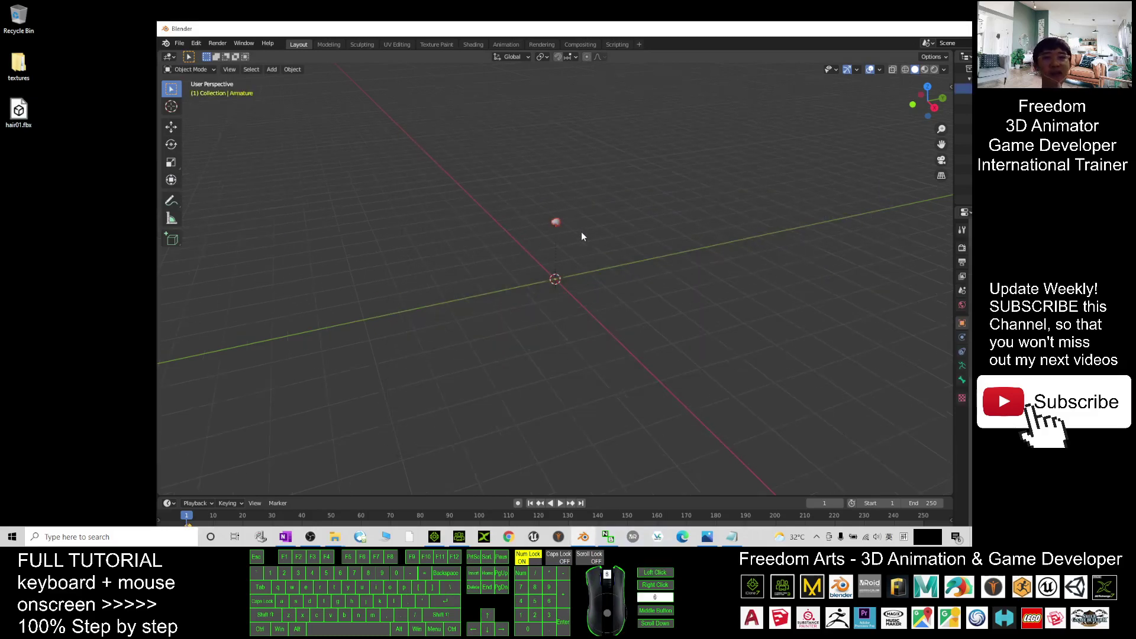
Select the imported hair mesh and show the viewport in Material Preview shading.
scroll(582, 233, "up", 6)
scroll(584, 228, "down", 2)
scroll(627, 197, "up", 3)
middle_click_drag(641, 144, 615, 267, "shift")
scroll(592, 241, "up", 4)
middle_click_drag(609, 121, 606, 232, "shift")
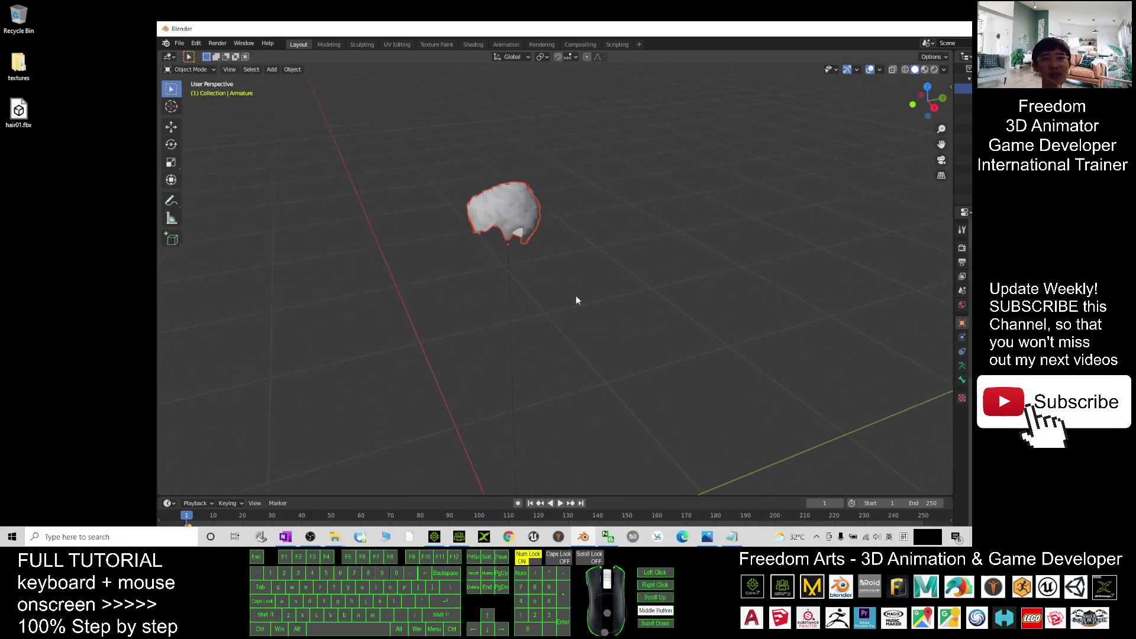
middle_click_drag(577, 300, 715, 263)
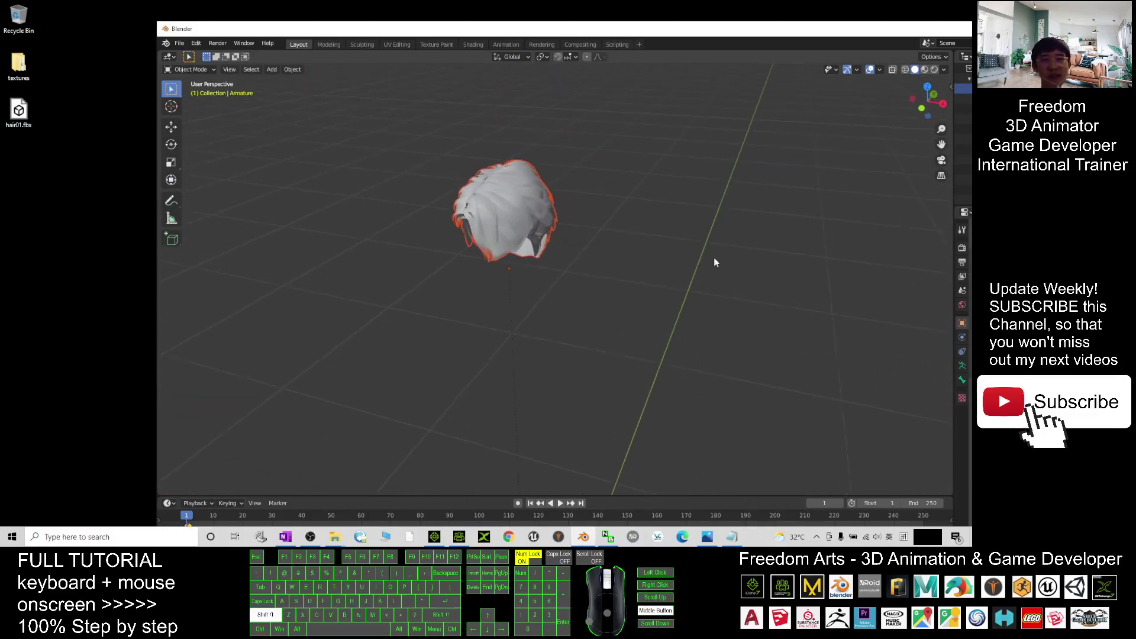
left_click(503, 198)
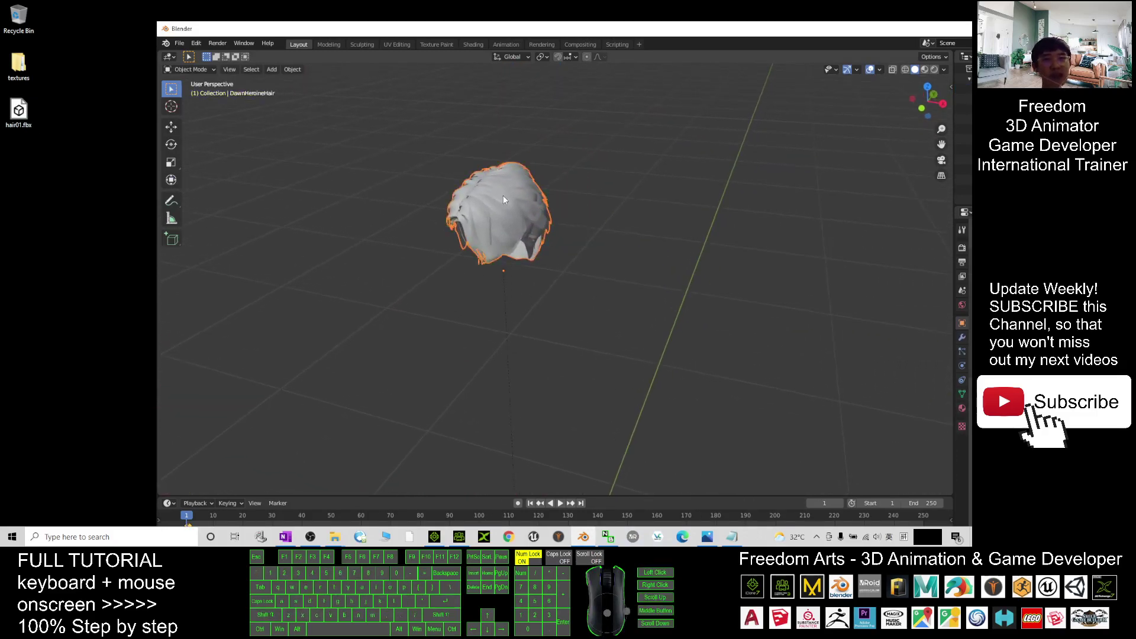
left_click(924, 69)
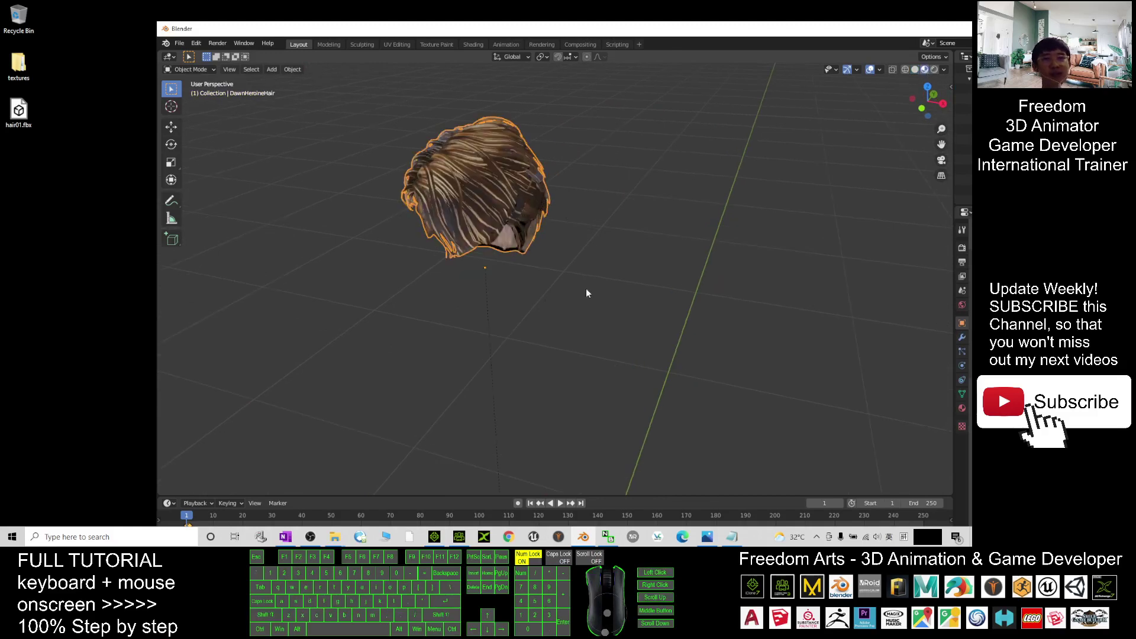
Examine the textured hair mesh from close up and from a distance.
middle_click_drag(586, 289, 471, 316)
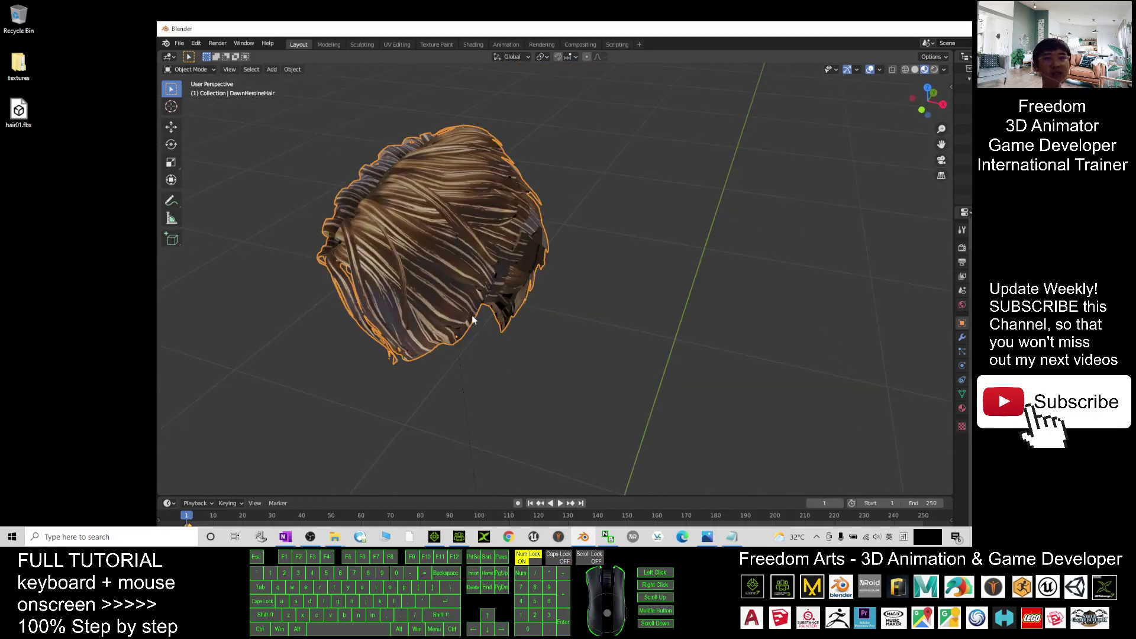
scroll(424, 270, "down", 9)
scroll(525, 260, "up", 11)
scroll(516, 259, "down", 2)
scroll(516, 264, "down", 8)
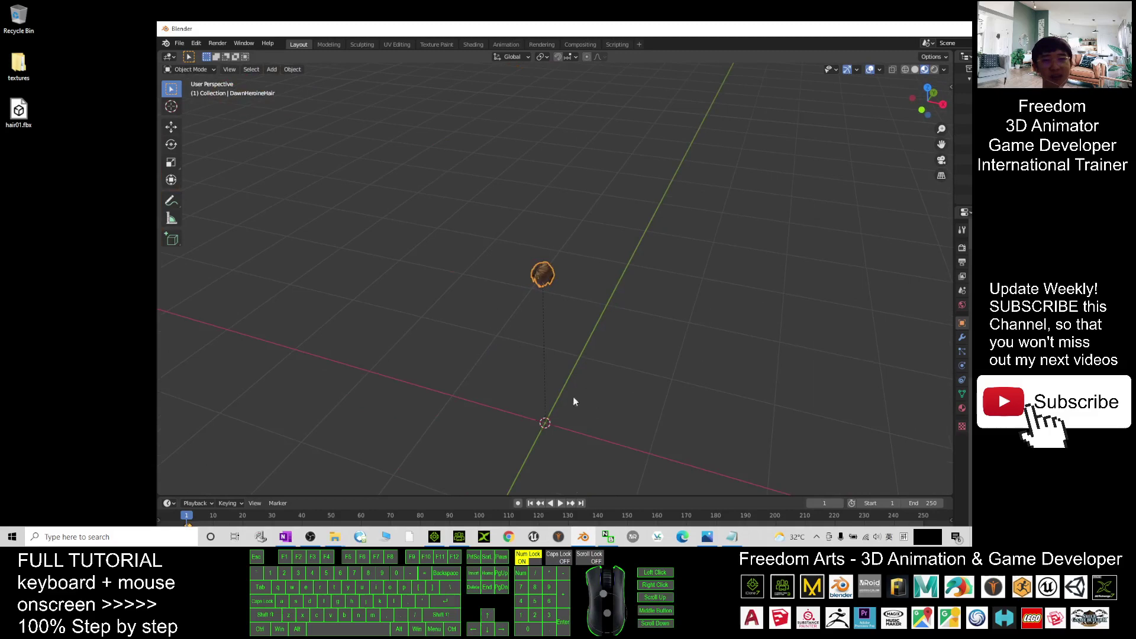
Switch to Character Creator 3 to examine the original hairstyle on the avatar, and view cover.jpg in Photos.
left_click(460, 536)
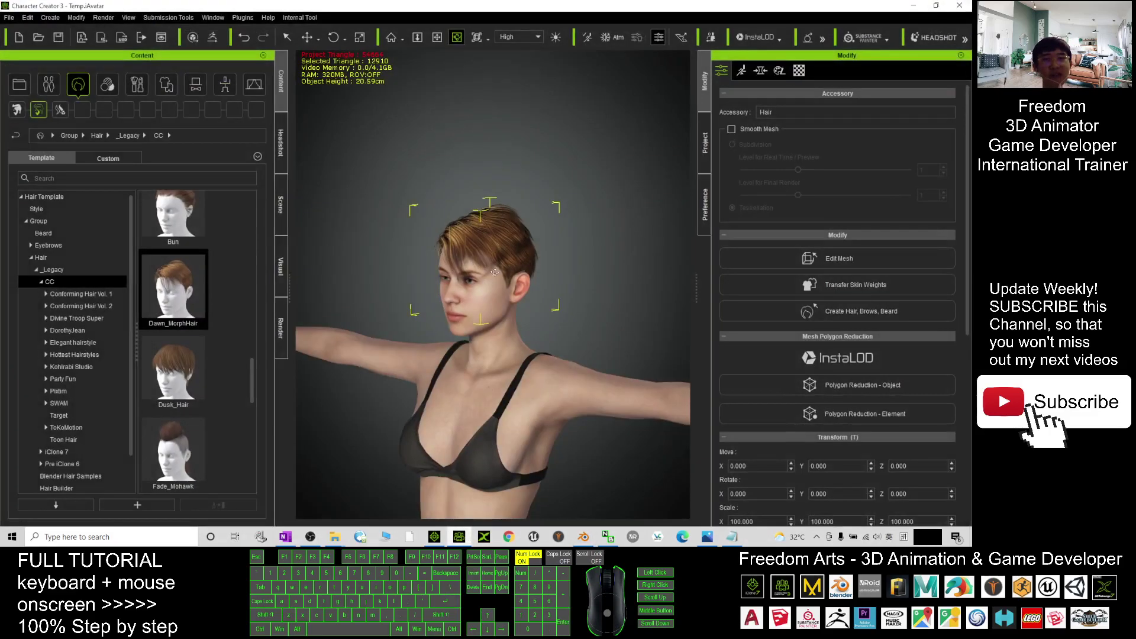
scroll(503, 355, "up", 4)
left_click_drag(495, 391, 348, 305)
scroll(432, 249, "up", 2)
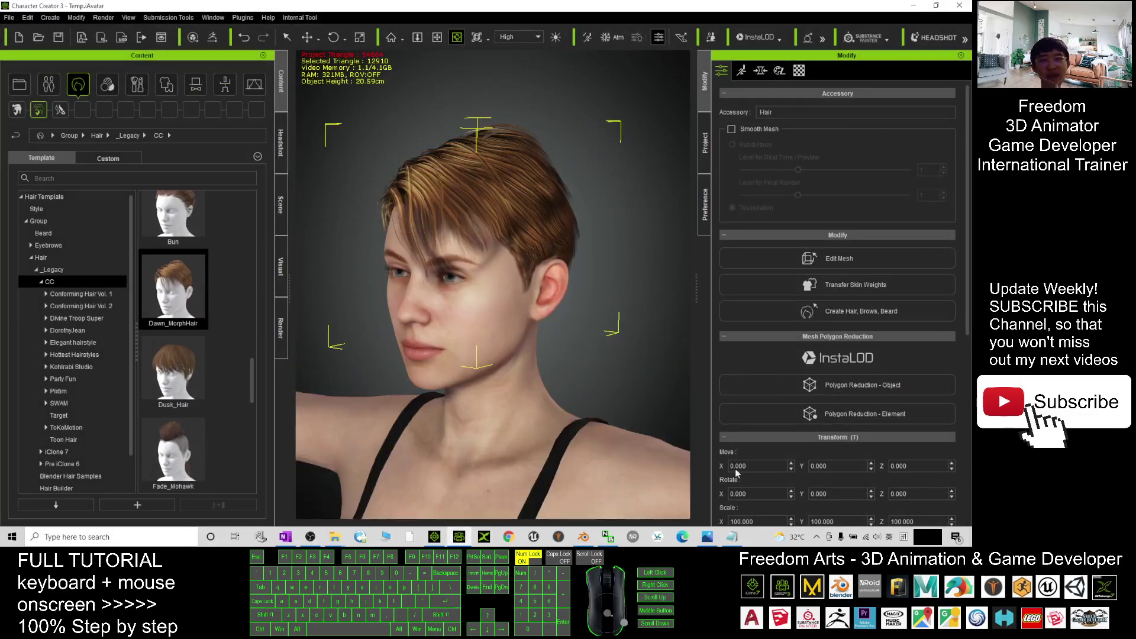
left_click(707, 537)
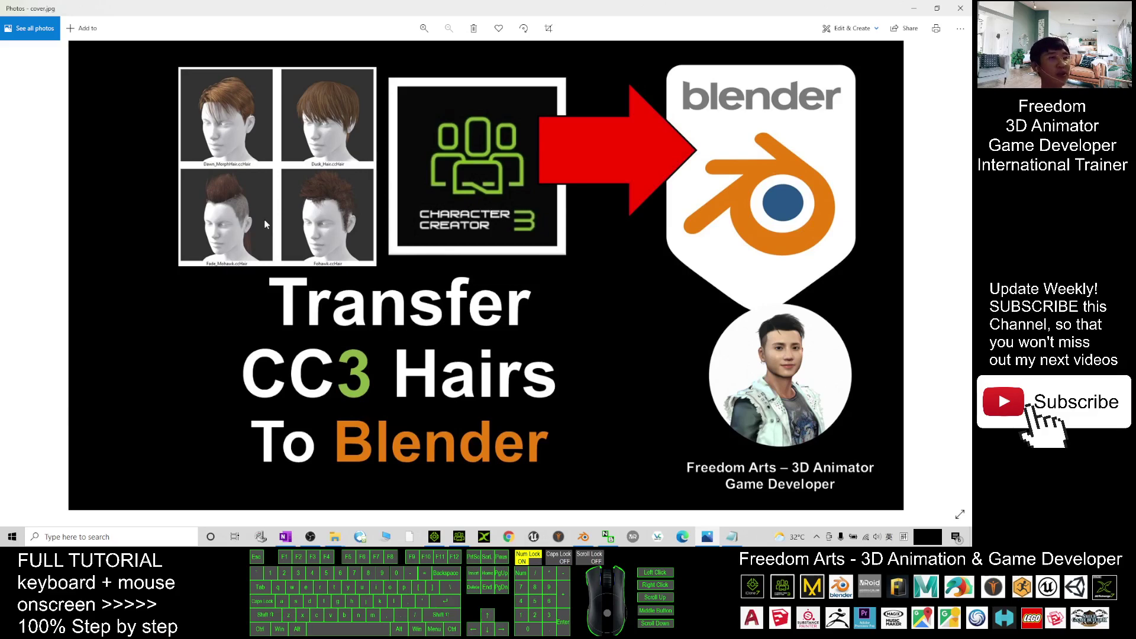
Compare the original hairstyle on the Character Creator 3 avatar with the imported hair mesh in Blender.
left_click(459, 537)
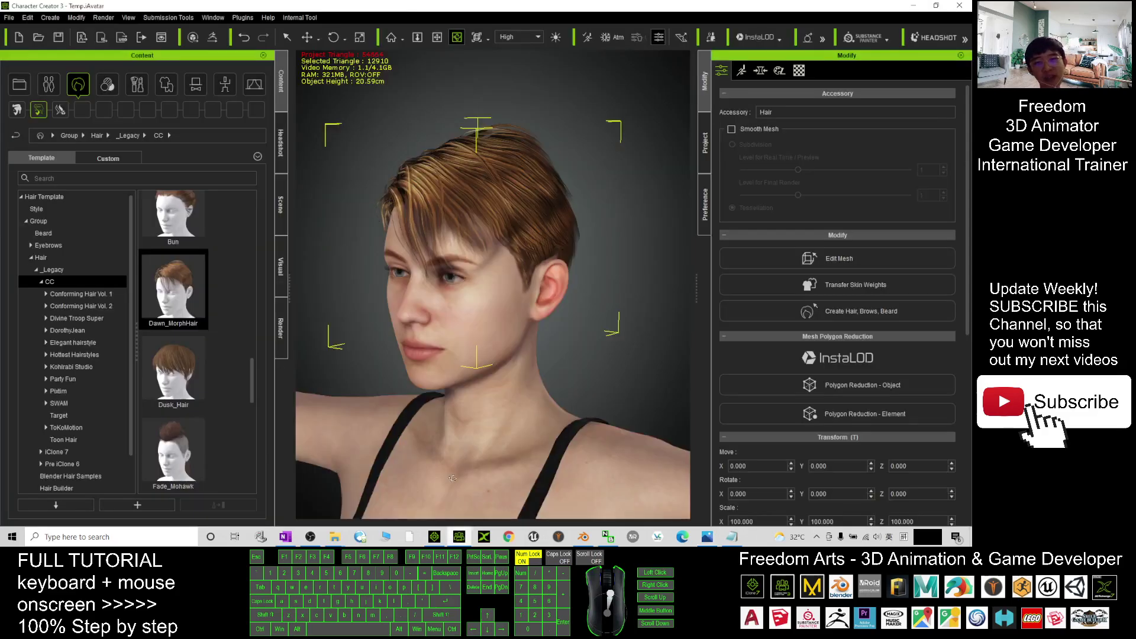
scroll(452, 478, "up", 3)
scroll(473, 426, "down", 1)
left_click_drag(483, 405, 521, 395)
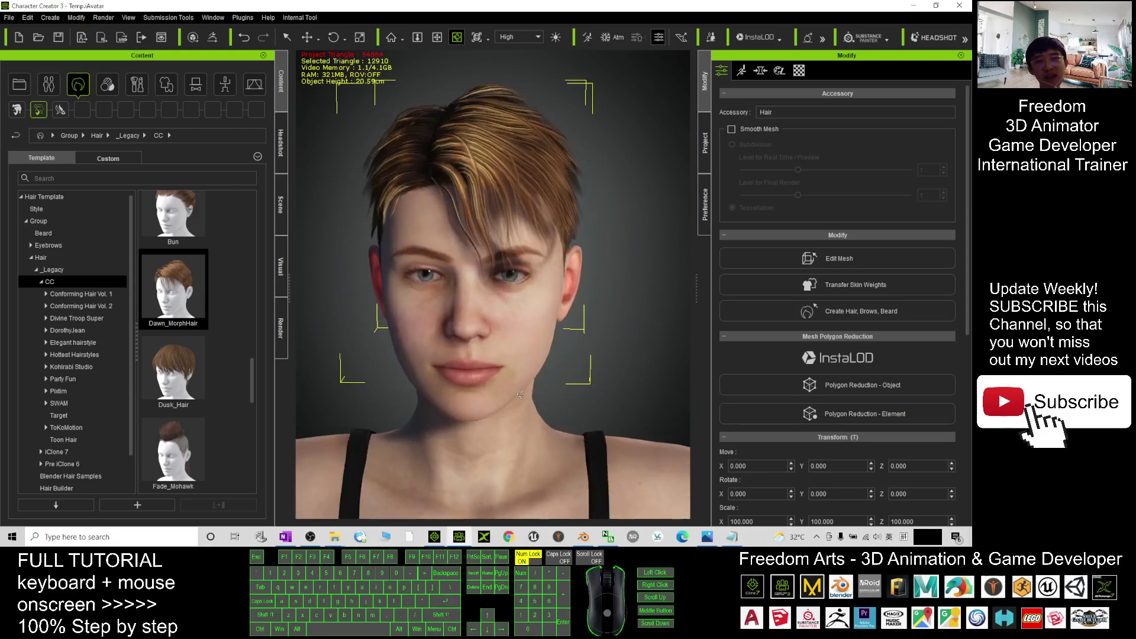
left_click(583, 537)
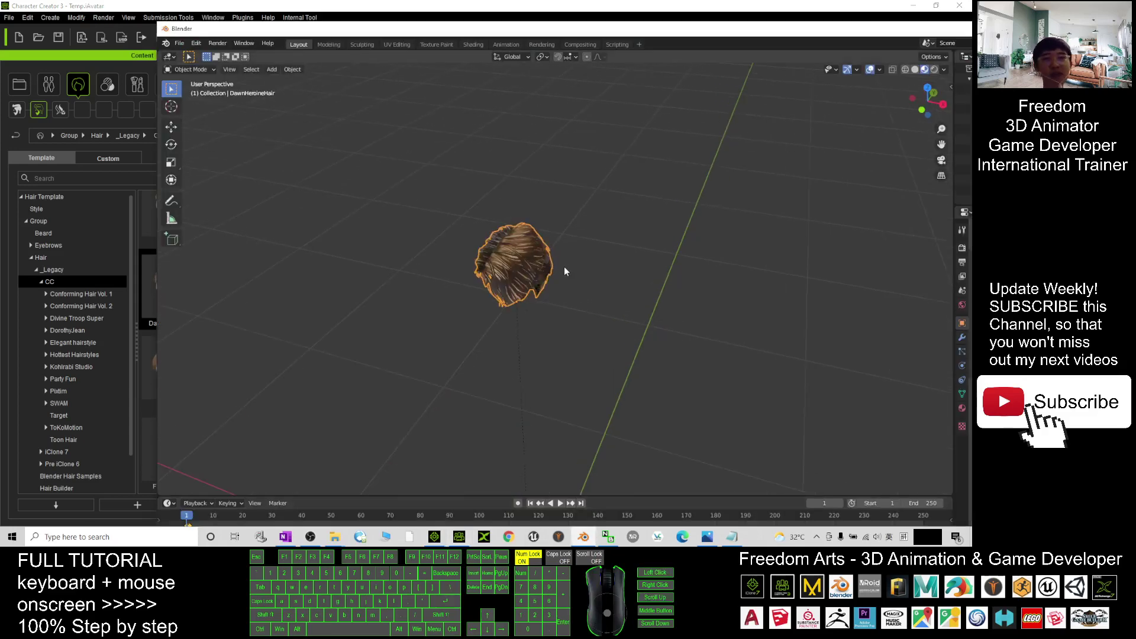
middle_click_drag(564, 271, 588, 300)
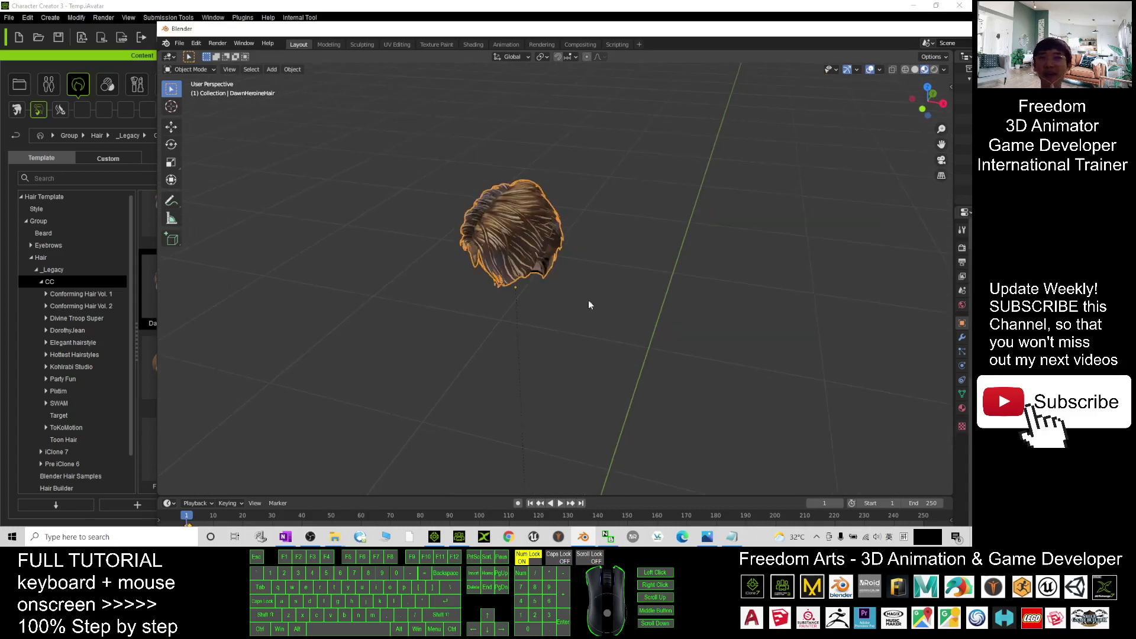